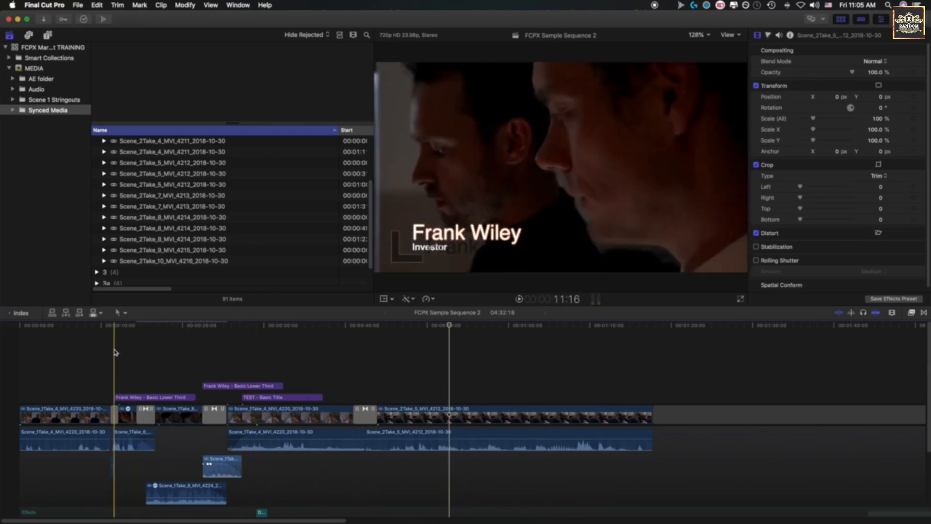
- Select all the video clips, titles and connected clips that follow the first clip in the timeline, excluding the effects and music tracks
left_click_drag(114, 339, 582, 495)
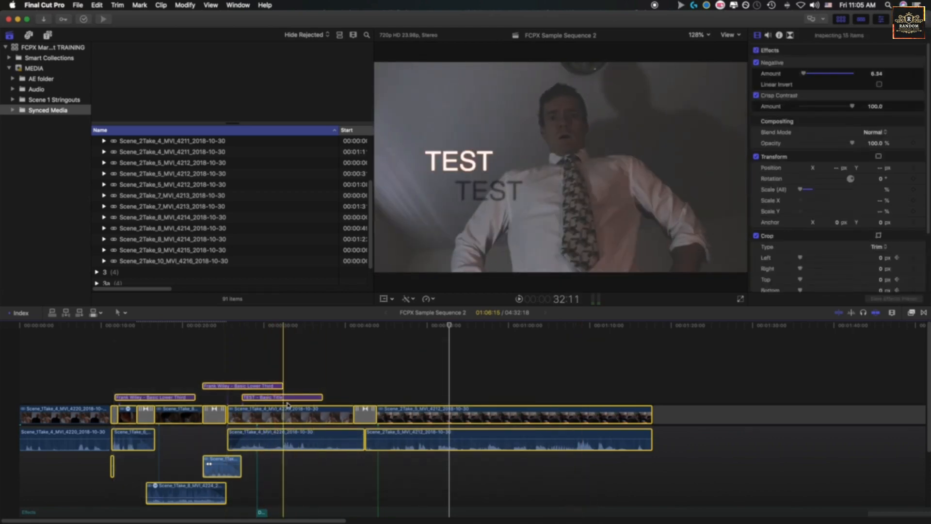
key("alt+g")
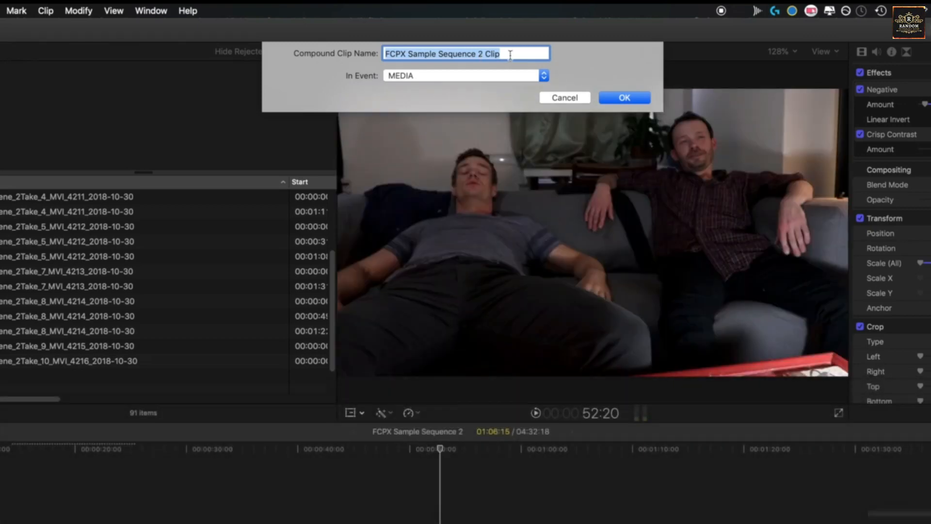
type("Self-Contained Transition")
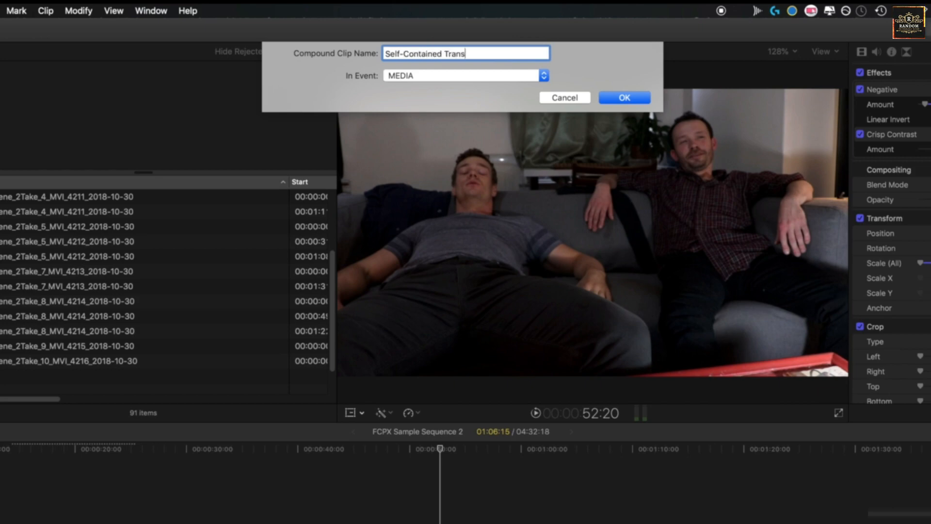
left_click(484, 73)
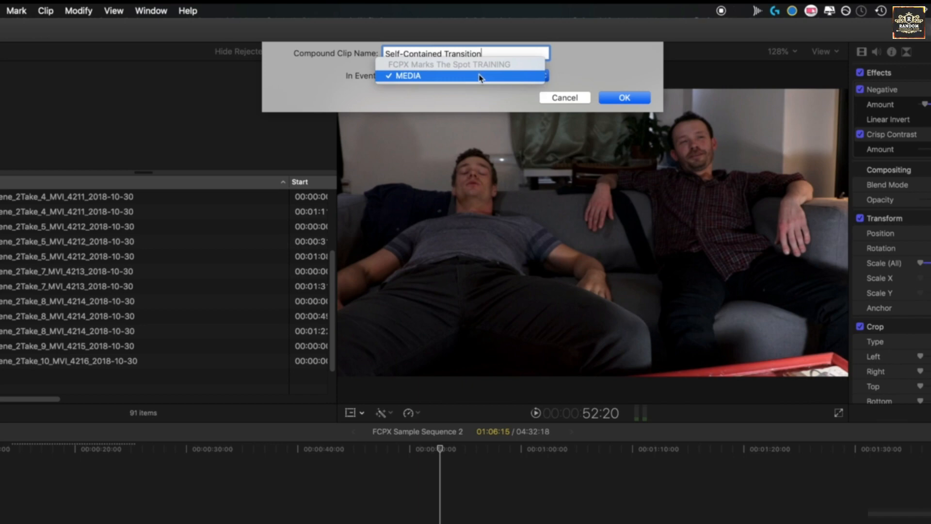
left_click(480, 76)
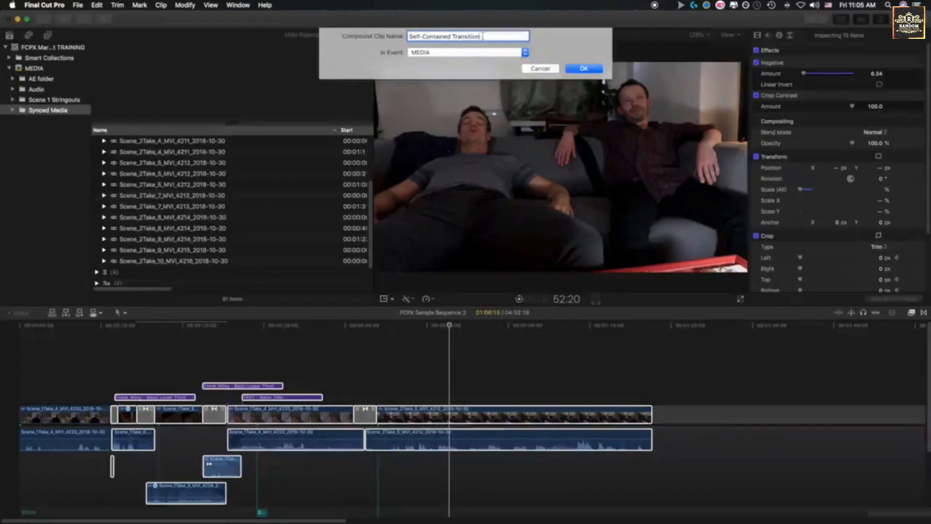
left_click(533, 68)
- Create a new event named COMPOUND CLIPS in the FCPX Marks The Spot TRAINING library
right_click(28, 132)
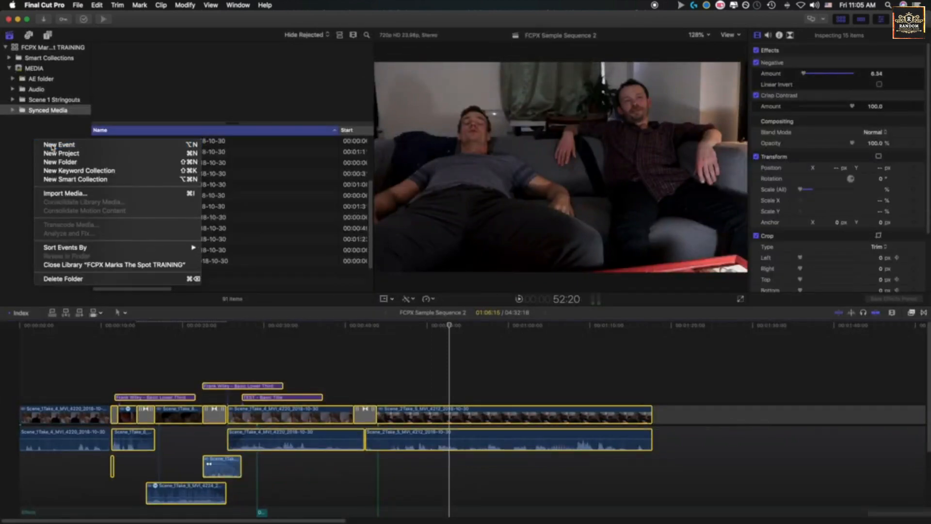
left_click(52, 147)
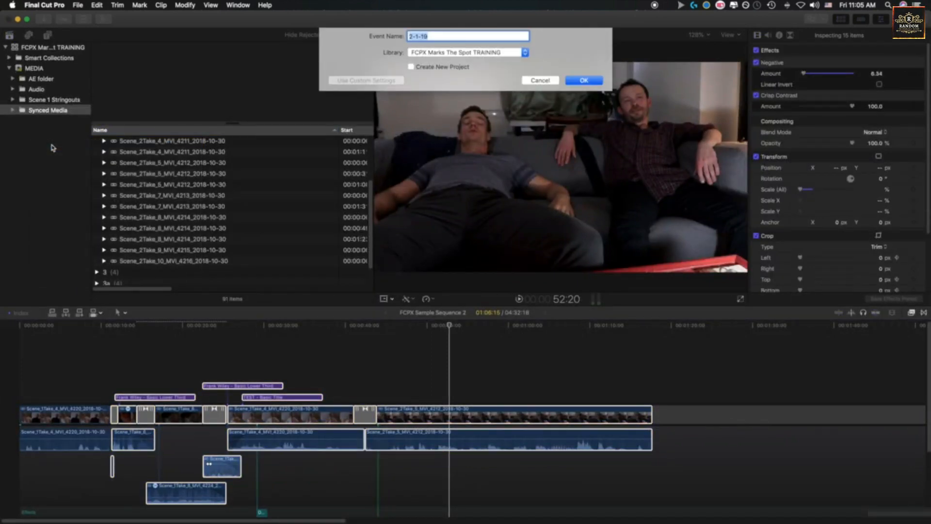
type("COMPOUND CLIPS")
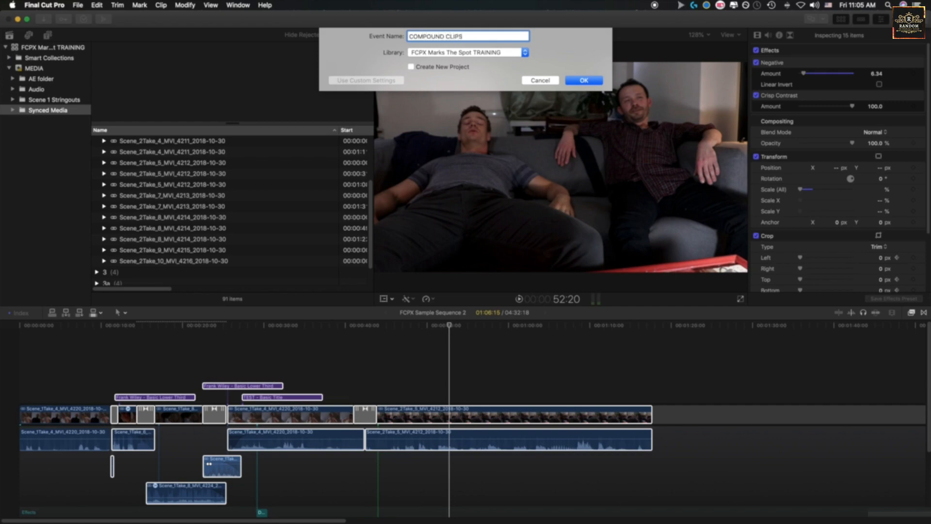
key("Return")
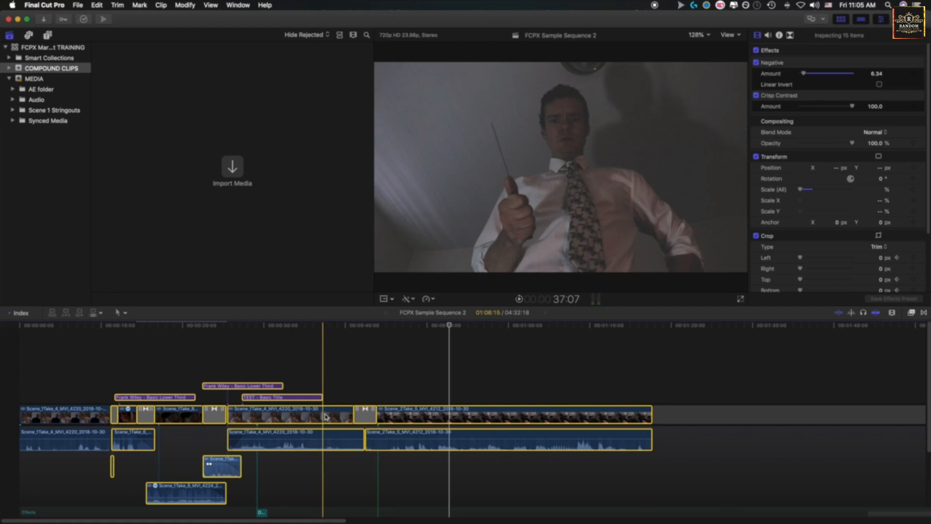
- Make a compound clip from the selected clips with the suggested name, store it in the COMPOUND CLIPS event, and select it there
key("alt+g")
left_click(473, 53)
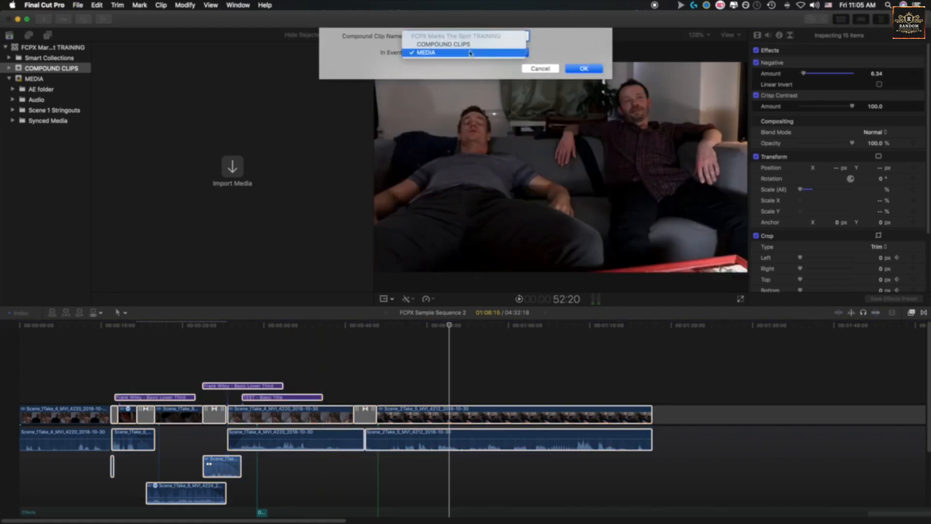
left_click(449, 42)
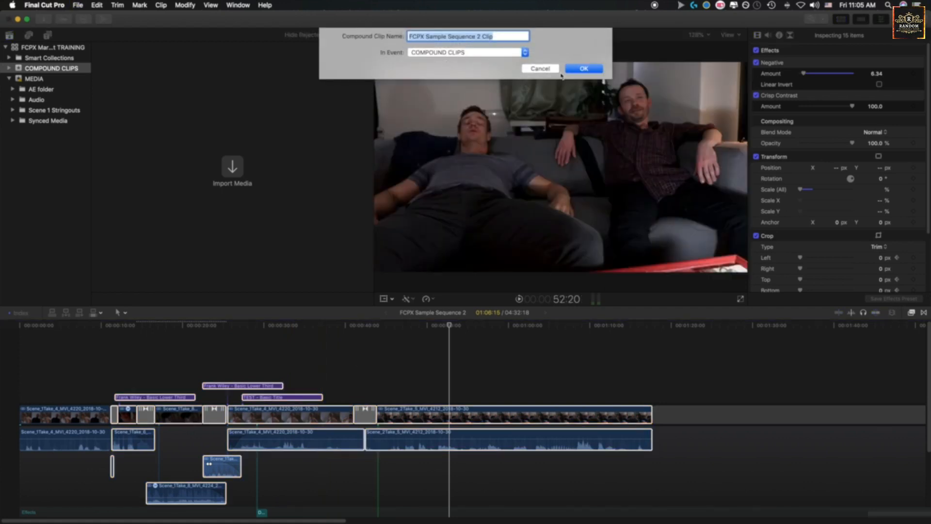
left_click(586, 70)
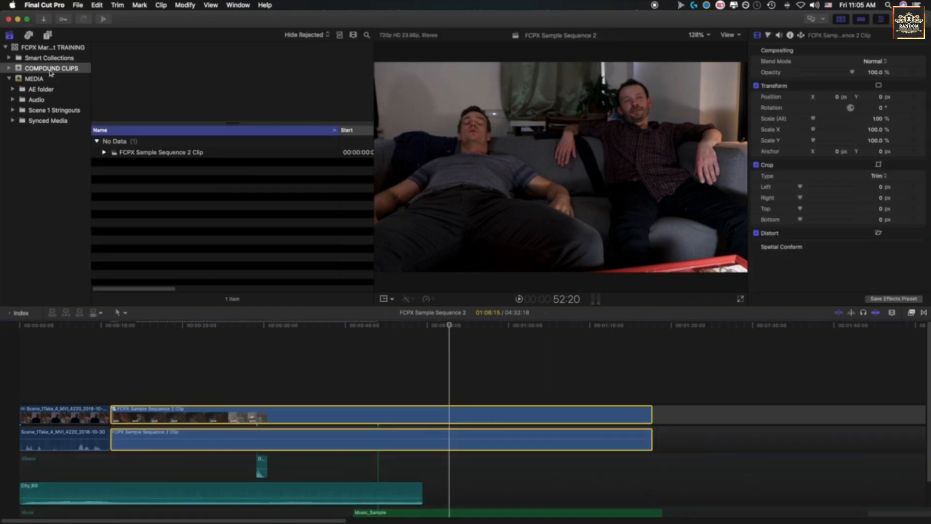
left_click(140, 152)
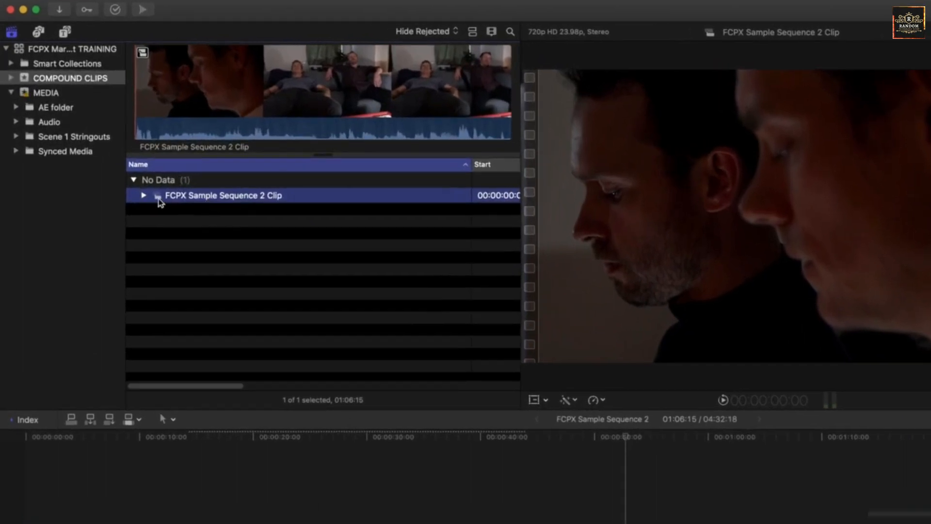
left_click(563, 427)
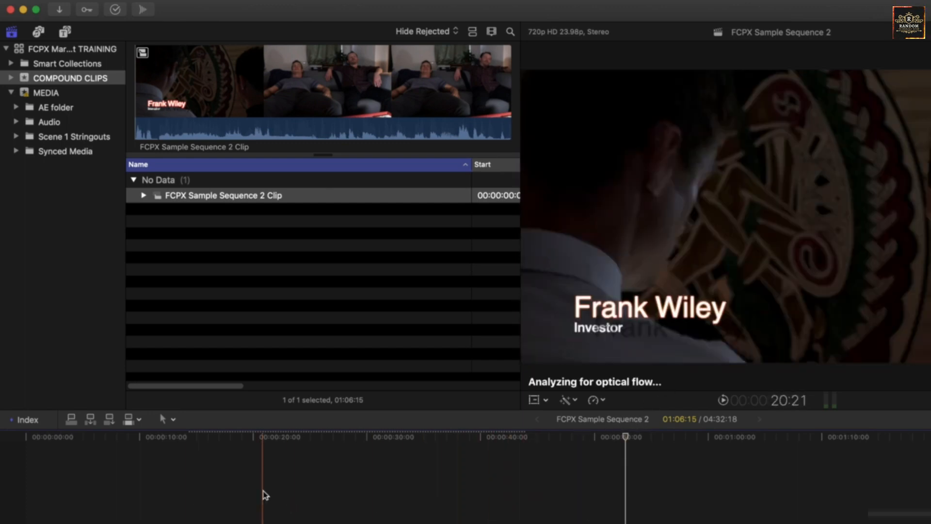
left_click(222, 488)
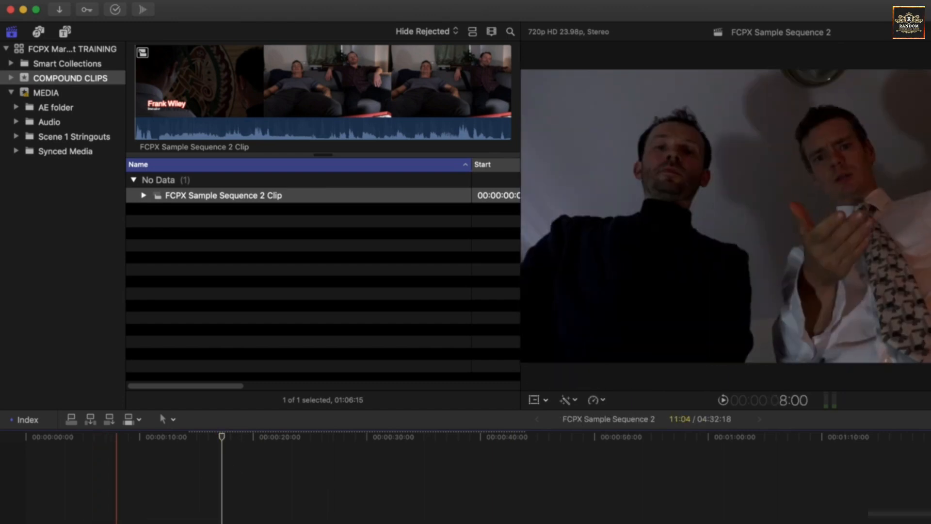
key("alt+g")
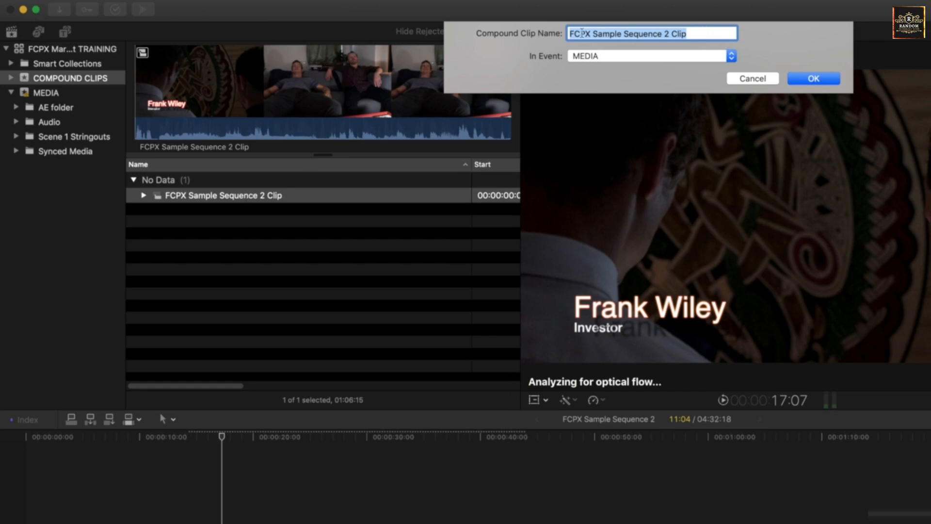
left_click(590, 33)
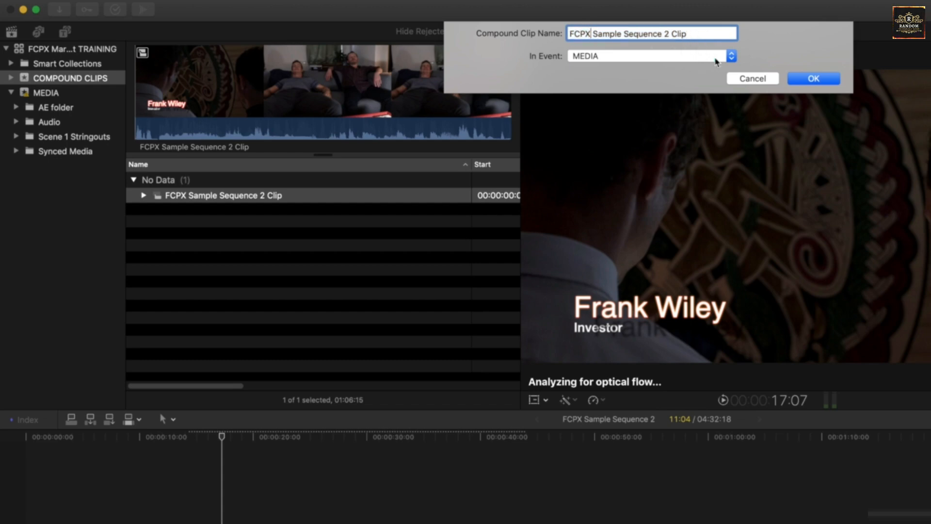
left_click(752, 77)
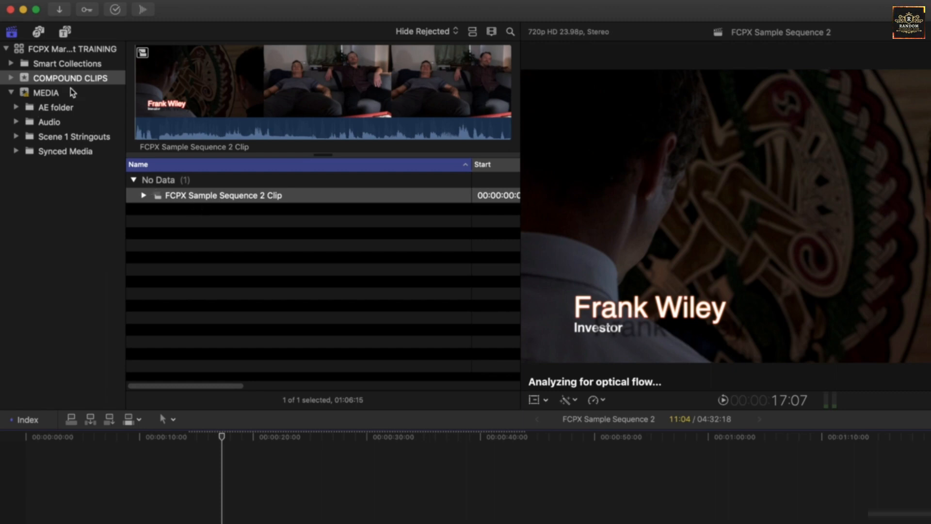
- Add a library-level smart collection named Compound Clips
left_click(43, 79)
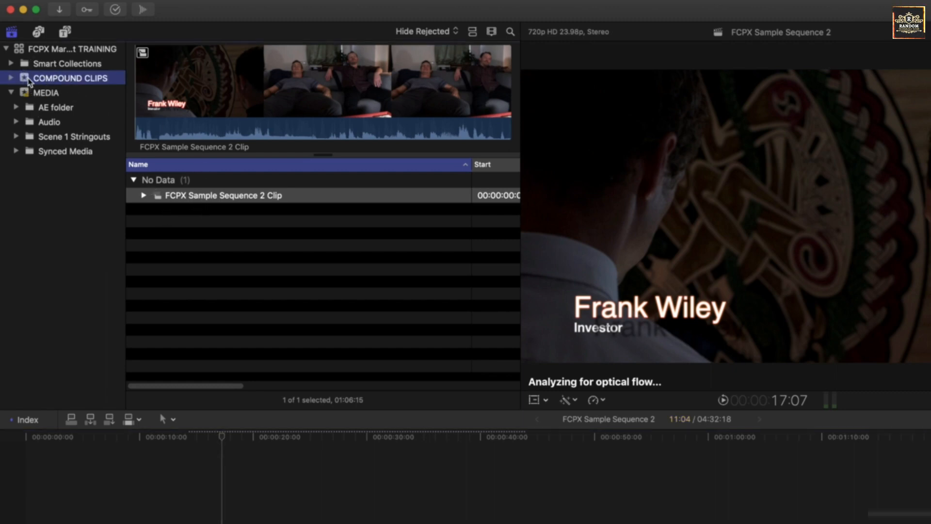
left_click(60, 48)
scroll(217, 266, "down", 5)
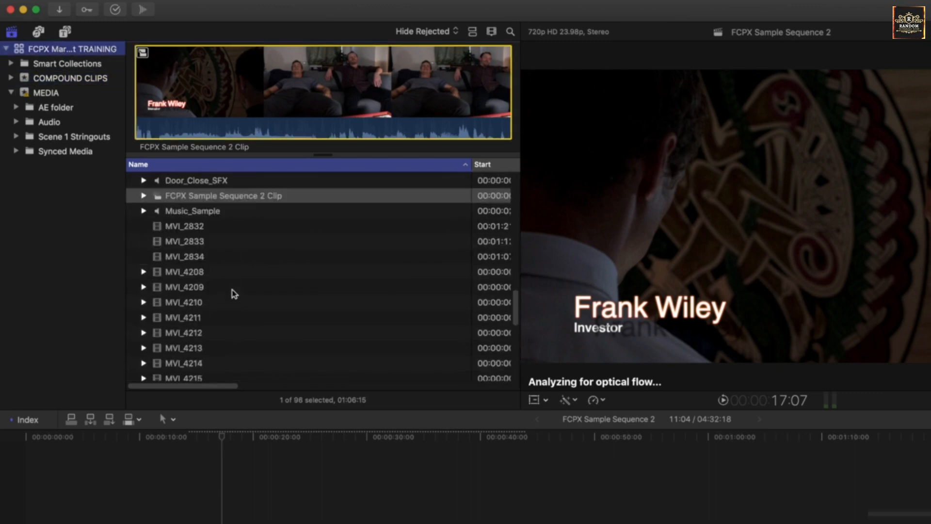
scroll(233, 291, "up", 15)
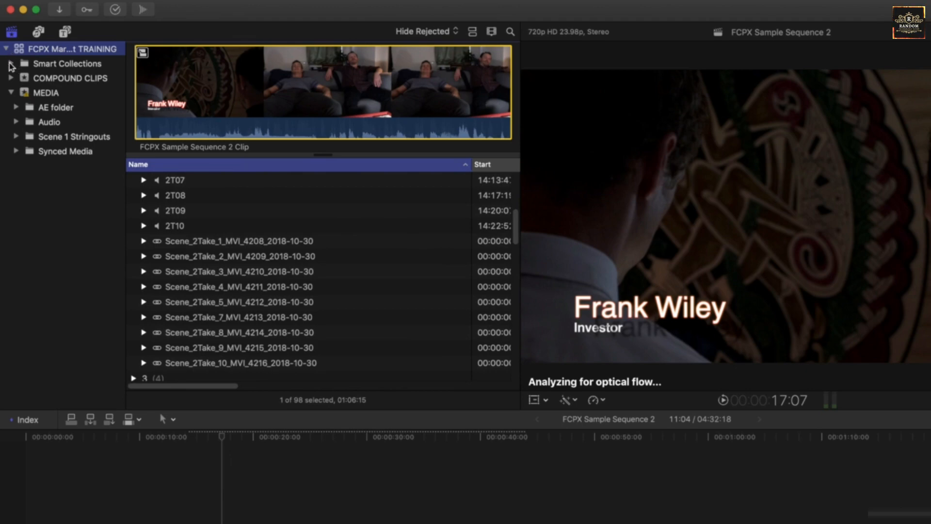
left_click(11, 65)
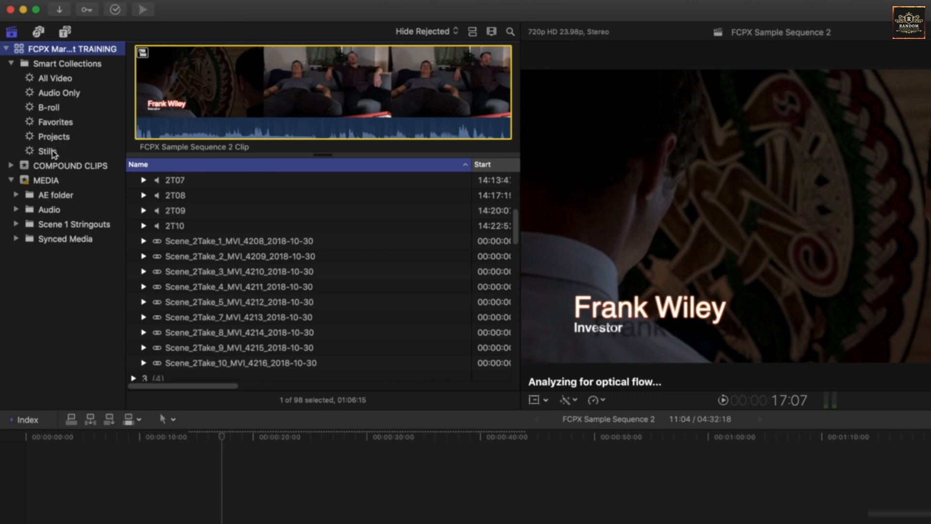
right_click(55, 51)
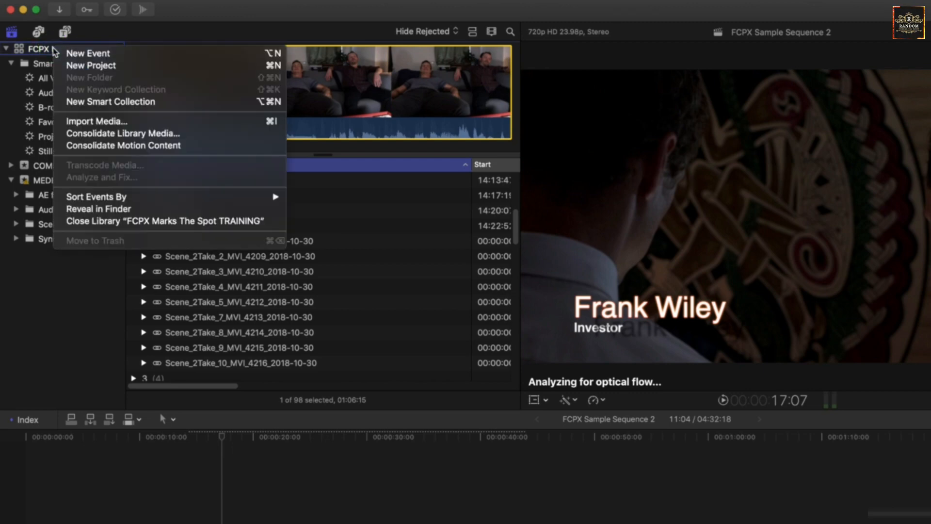
left_click(128, 101)
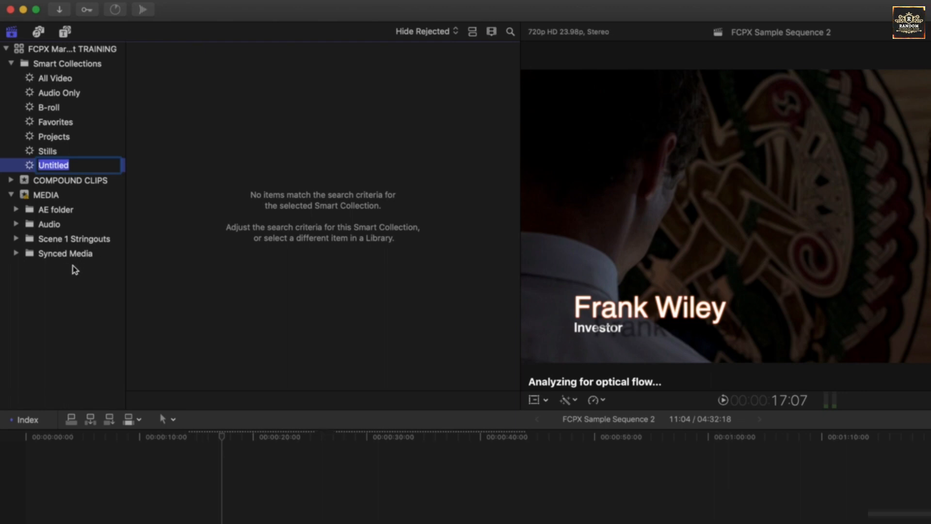
type("Compound Clips")
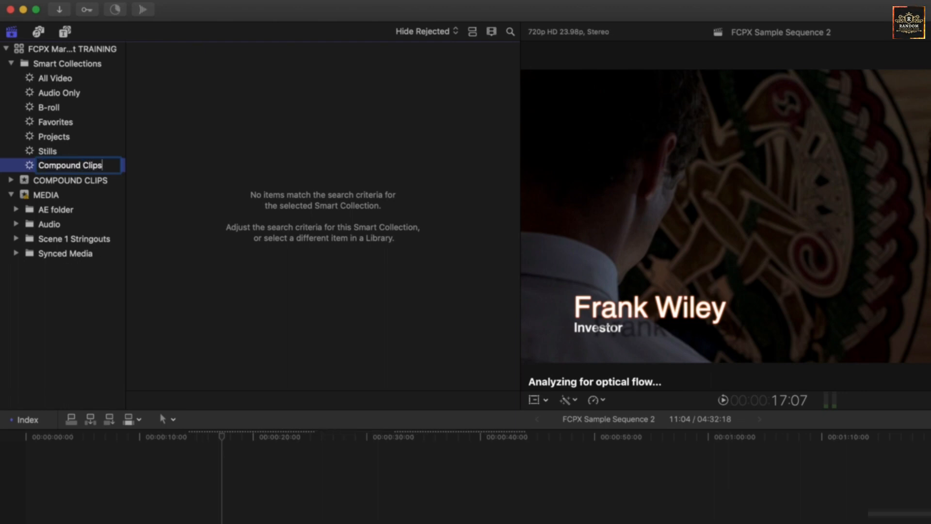
key("Return")
- Give the Compound Clips smart collection a rule so that it gathers items whose Type Is Compound
double_click(29, 120)
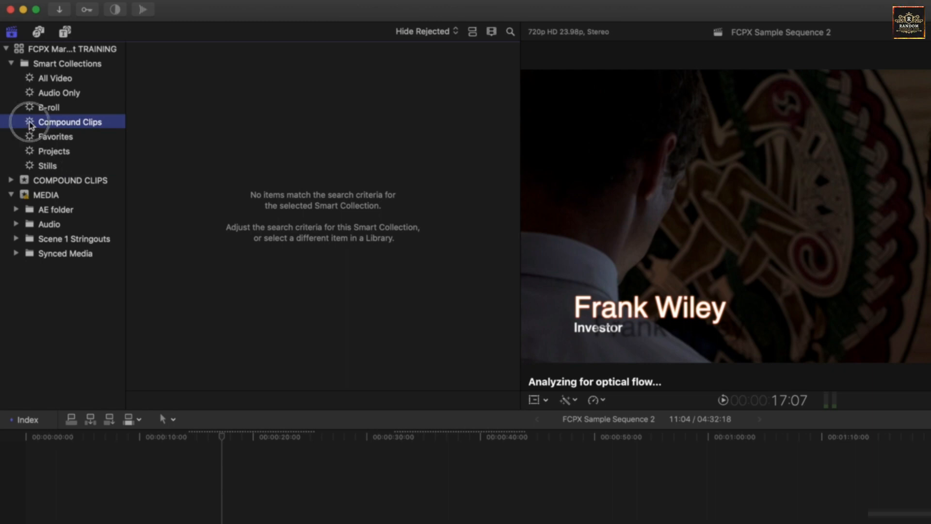
left_click_drag(568, 111, 302, 151)
left_click(557, 171)
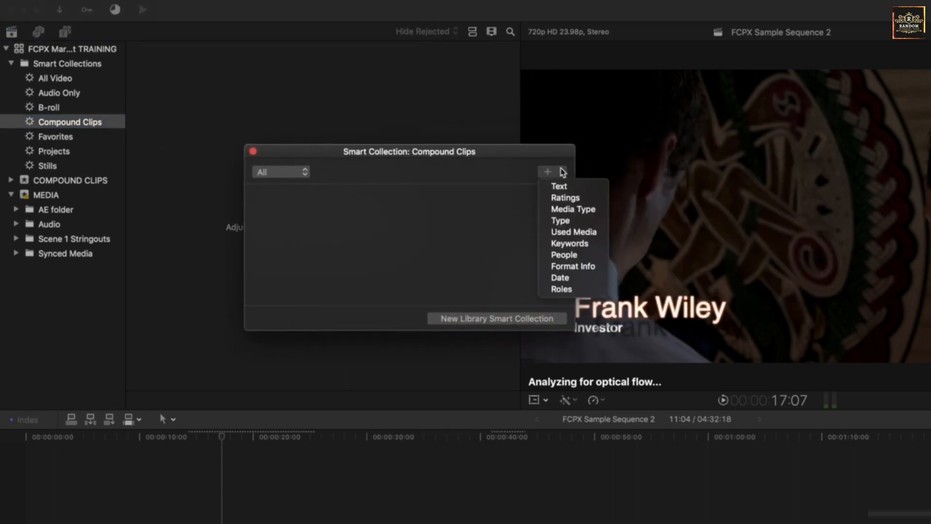
left_click(588, 221)
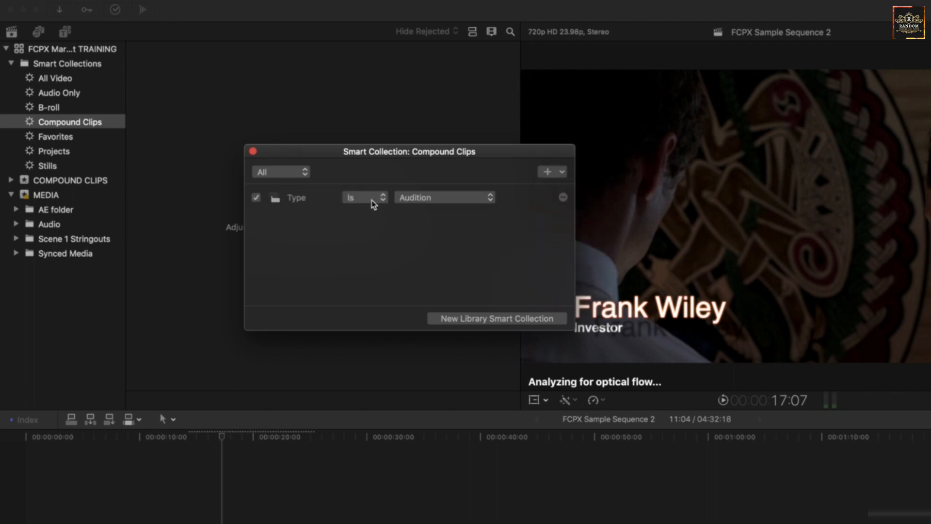
left_click(417, 197)
left_click(456, 223)
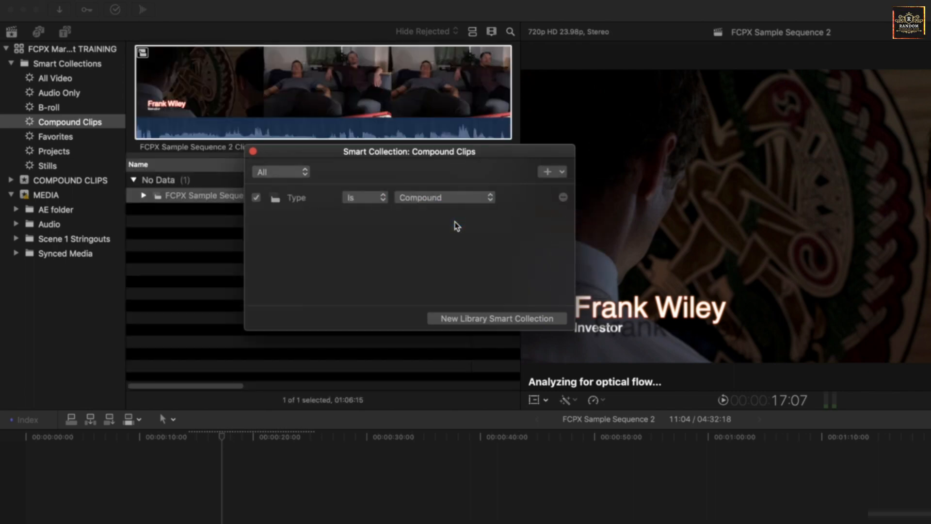
left_click_drag(305, 150, 552, 199)
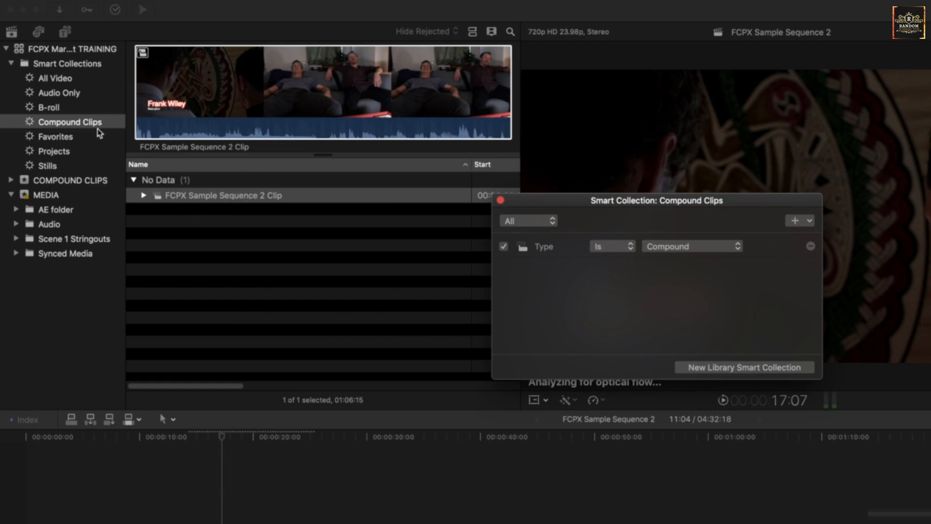
left_click(501, 200)
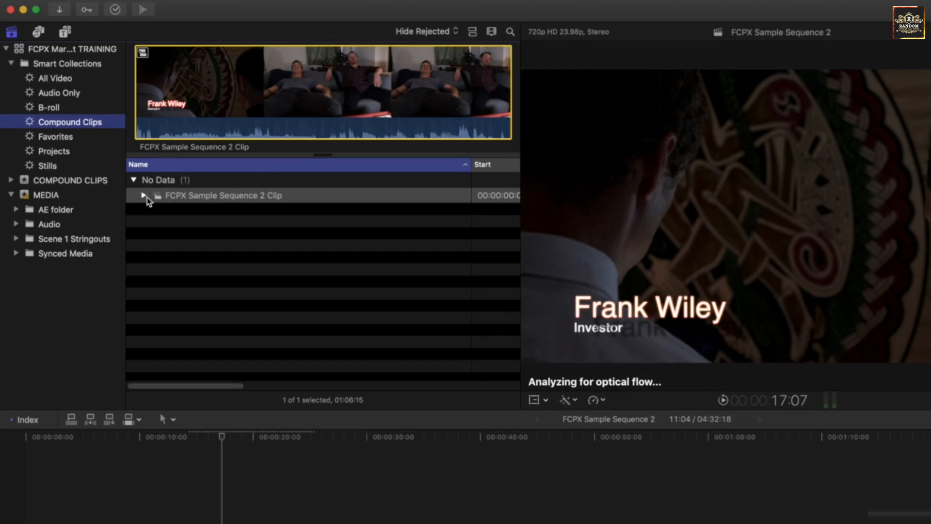
- Compare the contents of the COMPOUND CLIPS event with the Projects and Compound Clips smart collections
left_click(80, 182)
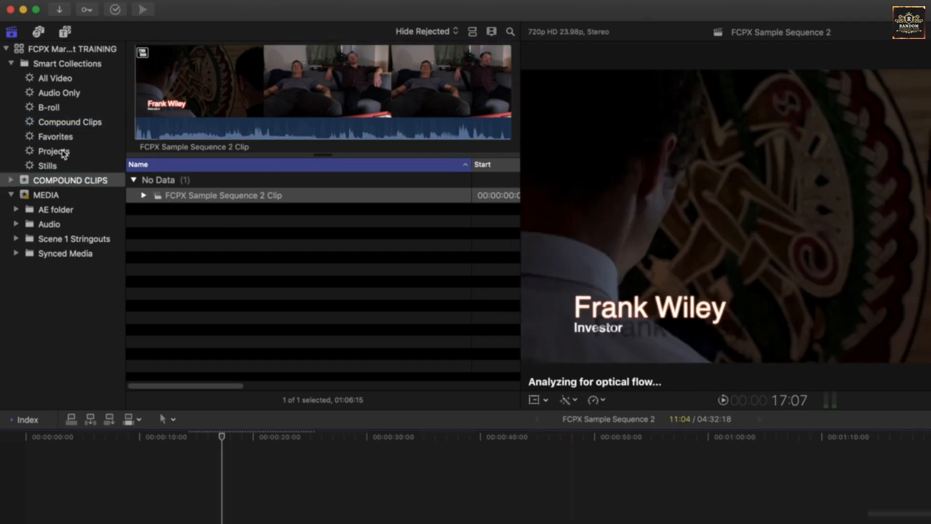
left_click(62, 152)
left_click(80, 120)
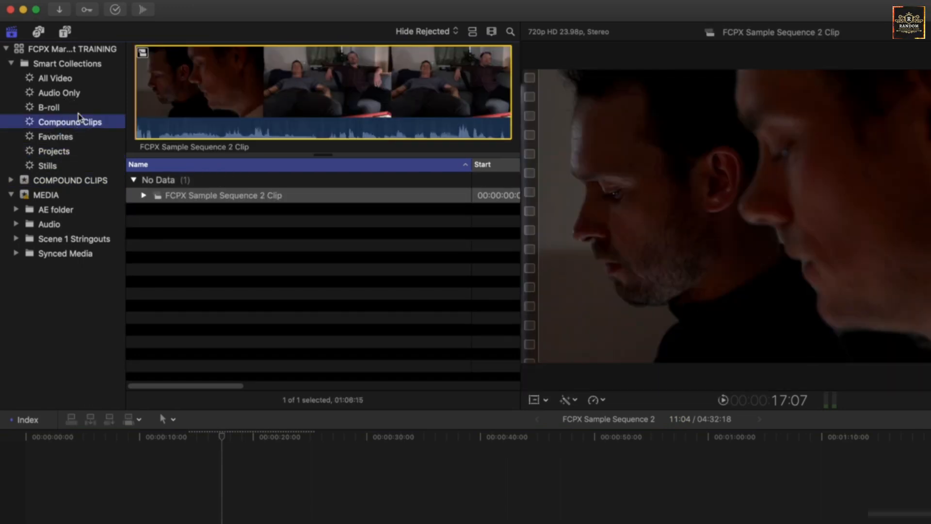
- Apply the Negative effect from the Basics category to the FCPX Sample Sequence 2 Clip compound clip in the timeline
left_click(525, 523)
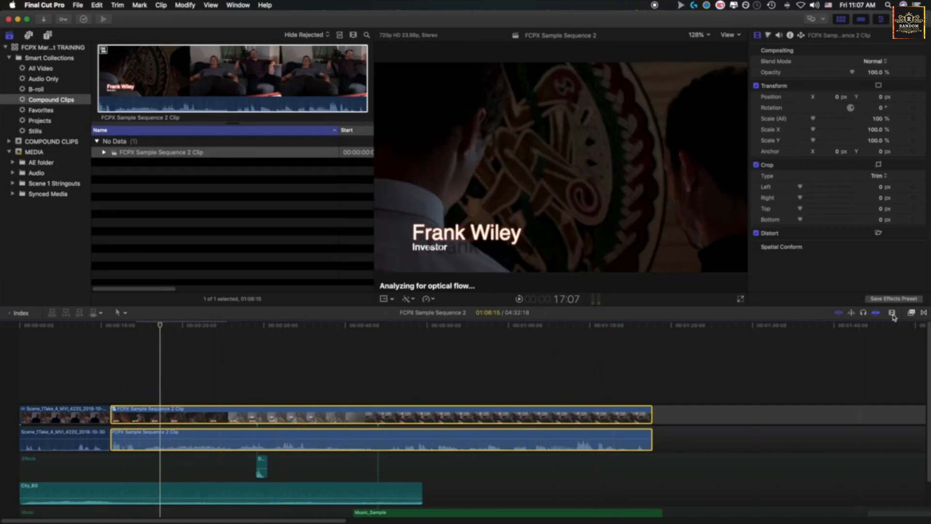
left_click(911, 312)
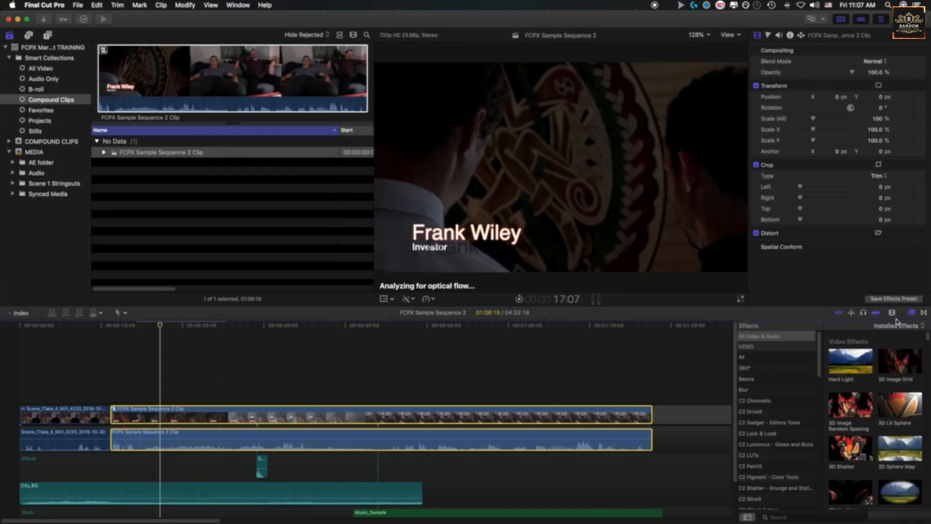
left_click(755, 379)
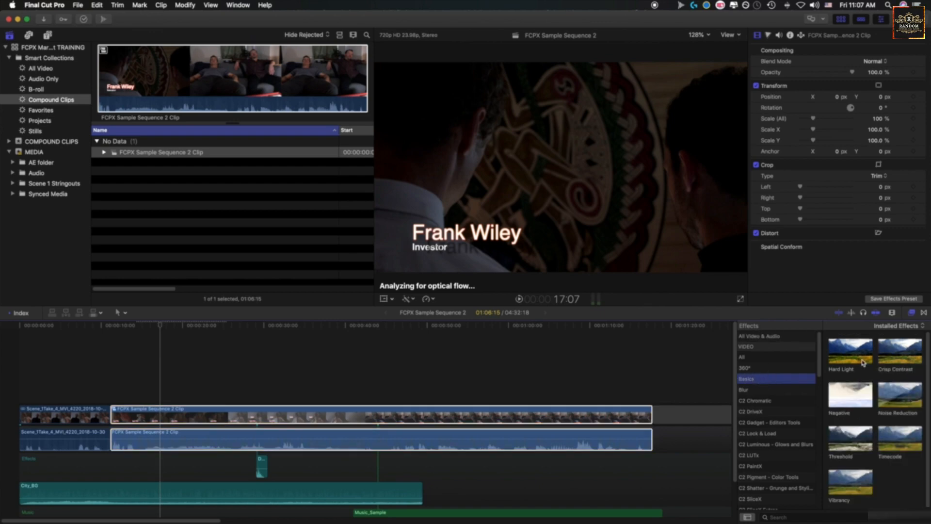
left_click(597, 423)
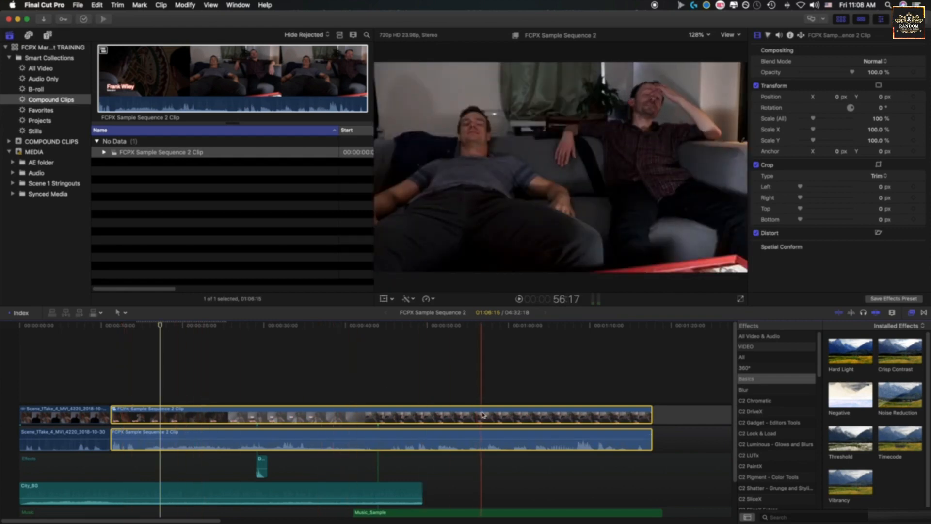
left_click_drag(847, 402, 380, 419)
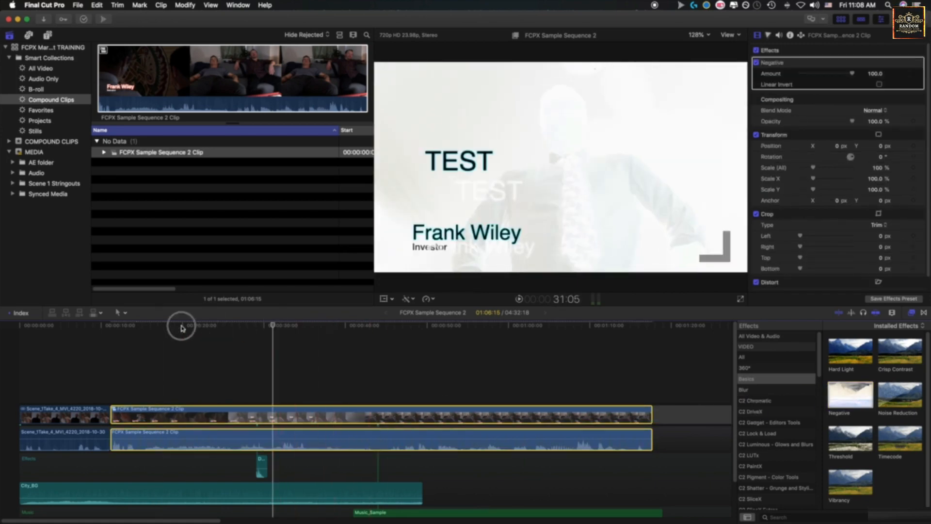
- Scrub through the compound clip to preview the Negative effect, and undo the effect
left_click(136, 328)
left_click_drag(137, 332, 456, 344)
key("super+z")
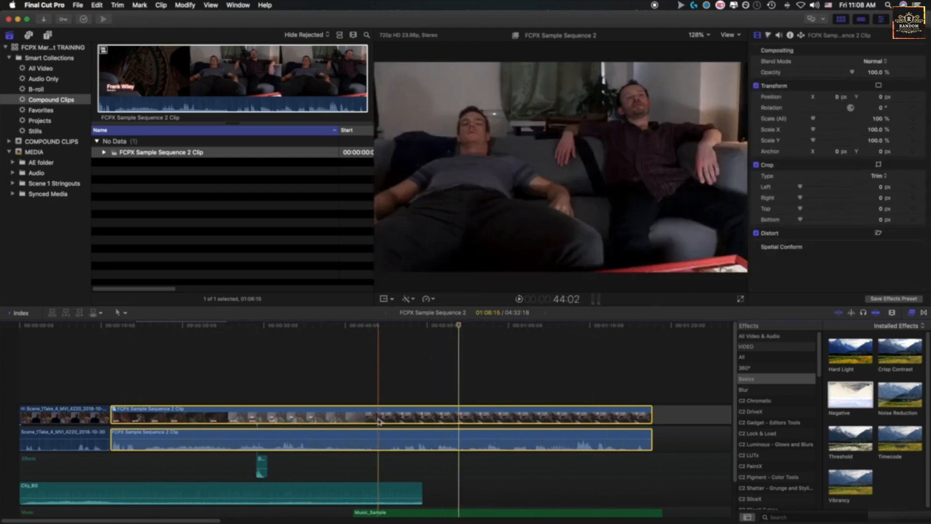
- Show the audio components of the timeline's compound clip as Subroles in its audio configuration
left_click(393, 420)
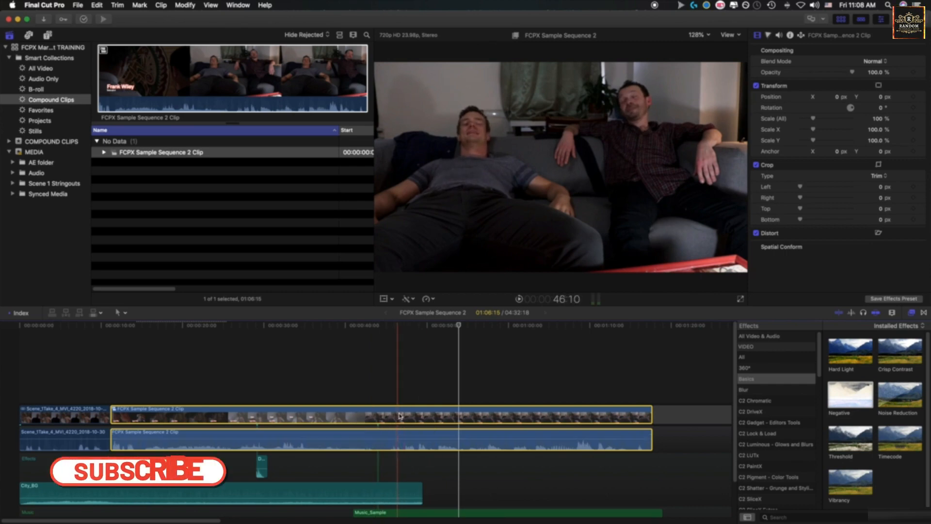
left_click(779, 35)
left_click(790, 175)
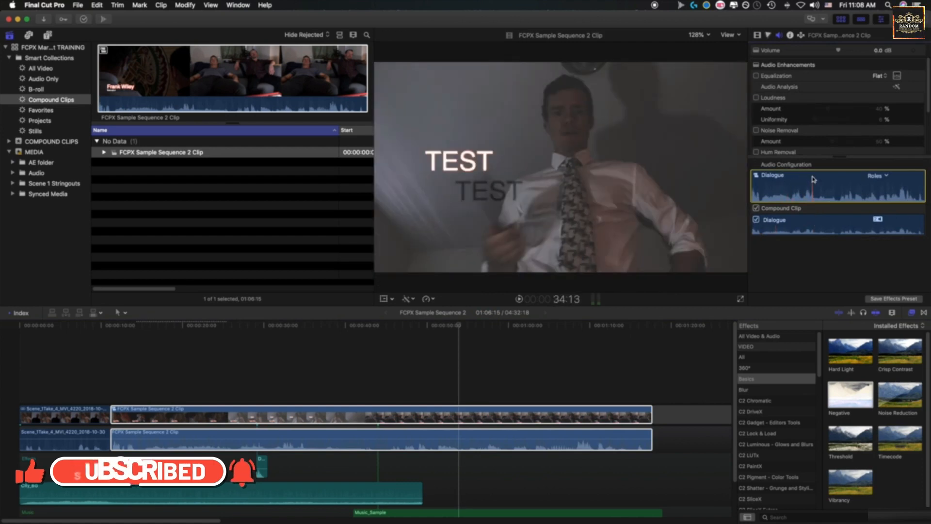
left_click(789, 226)
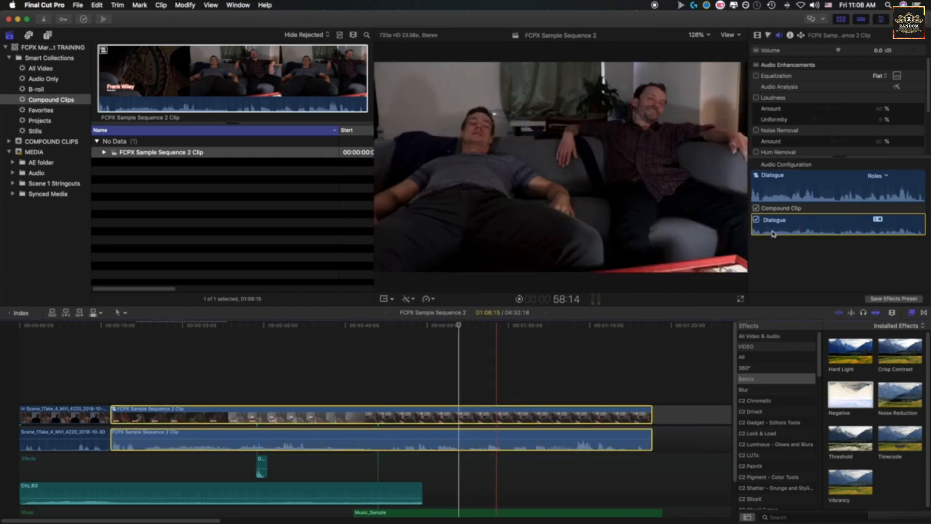
left_click(776, 186)
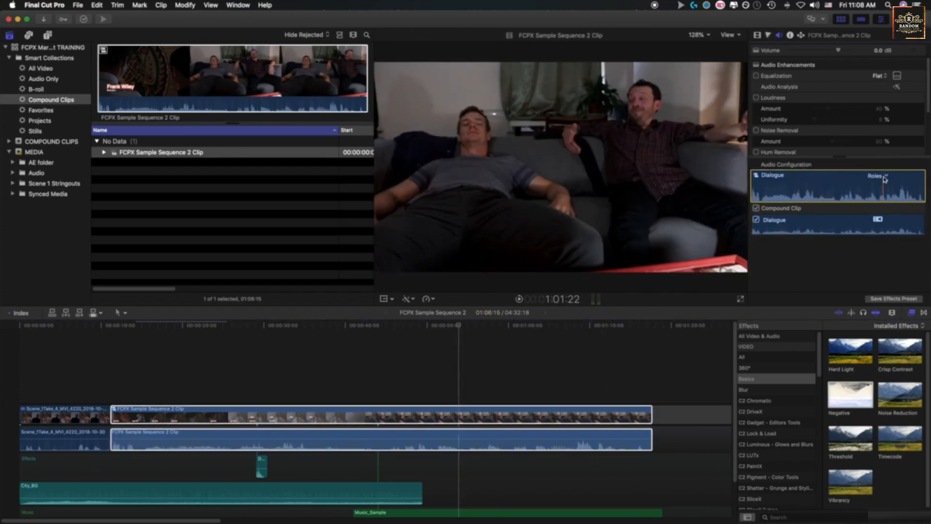
left_click(887, 176)
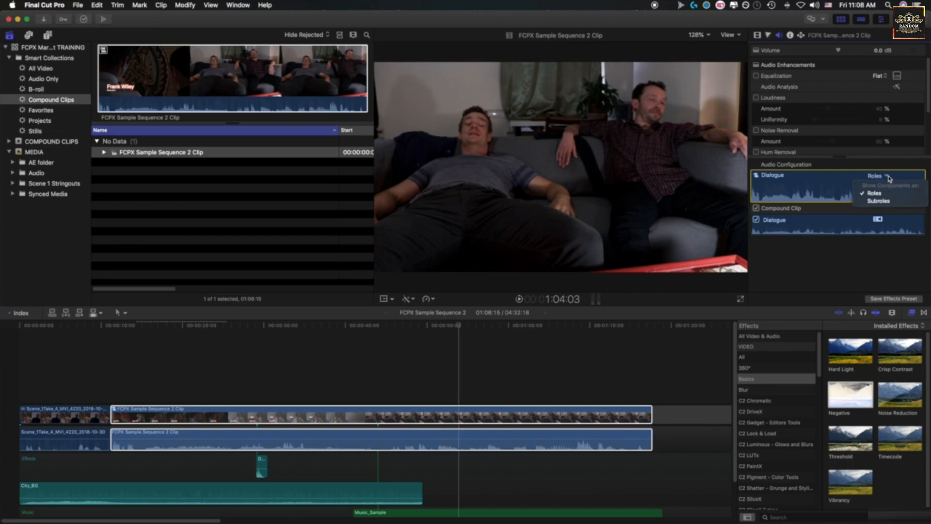
left_click(879, 201)
- Look through the compound clip's subrole audio components and select individual ones such as BOOM
scroll(835, 221, "down", 4)
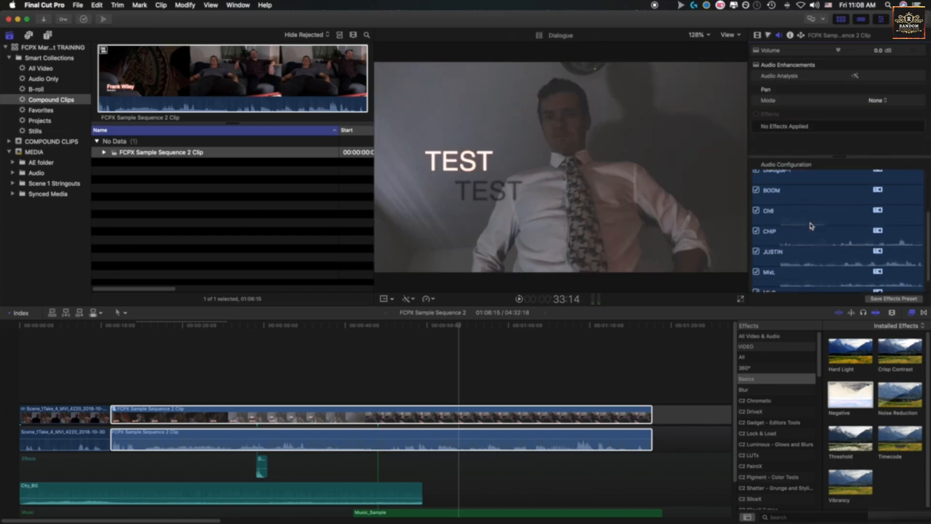
scroll(822, 242, "up", 5)
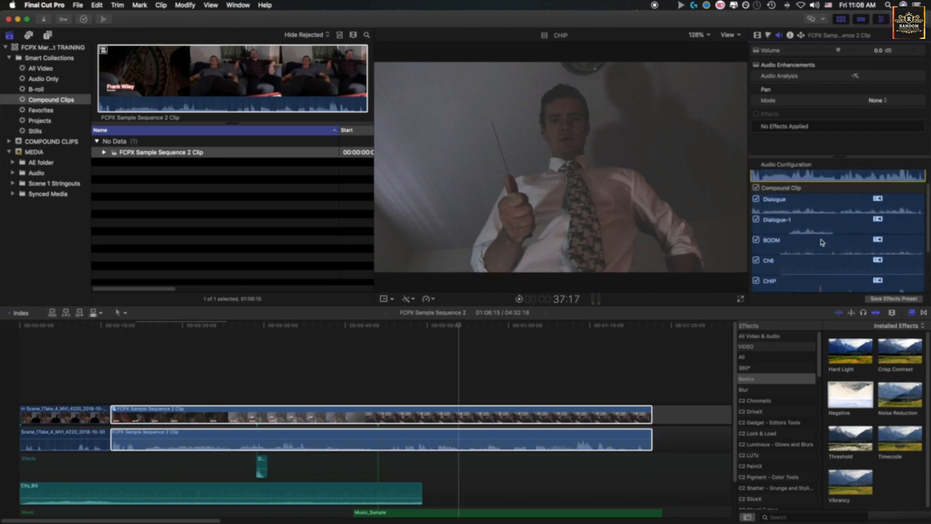
left_click(822, 243)
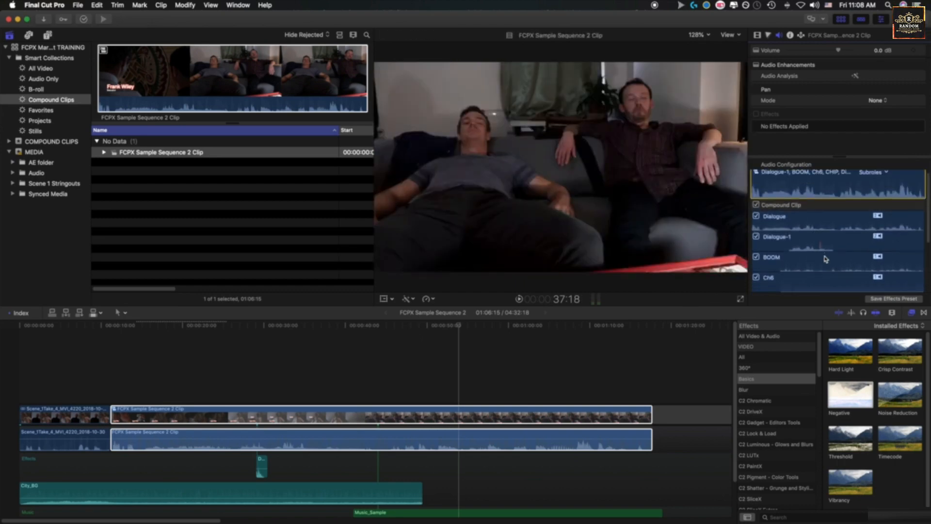
scroll(821, 251, "down", 2)
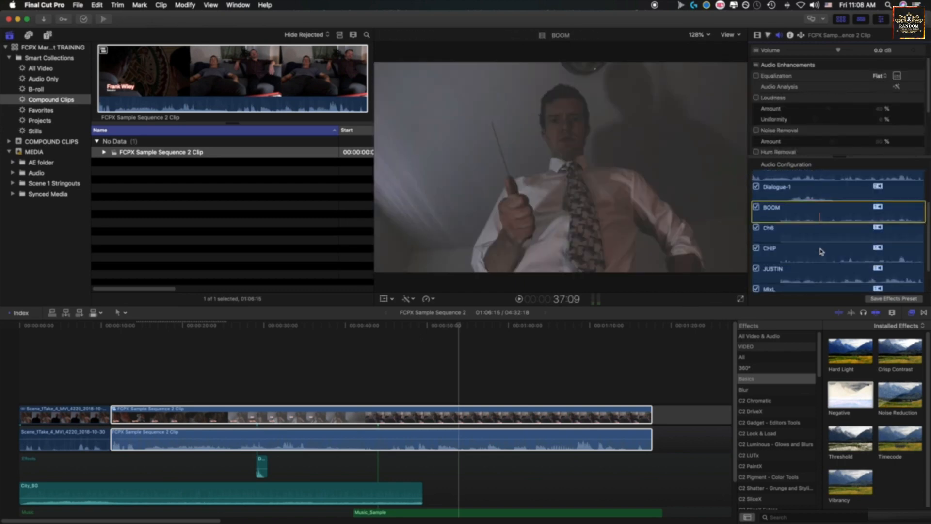
left_click(823, 264)
- Expand the compound clip's audio components in the timeline to review them, and collapse them again
left_click(458, 416)
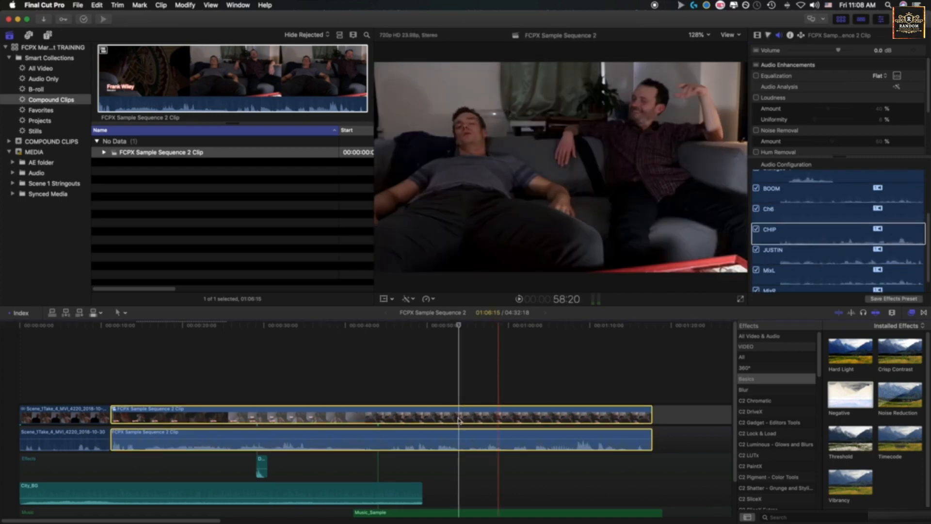
right_click(457, 414)
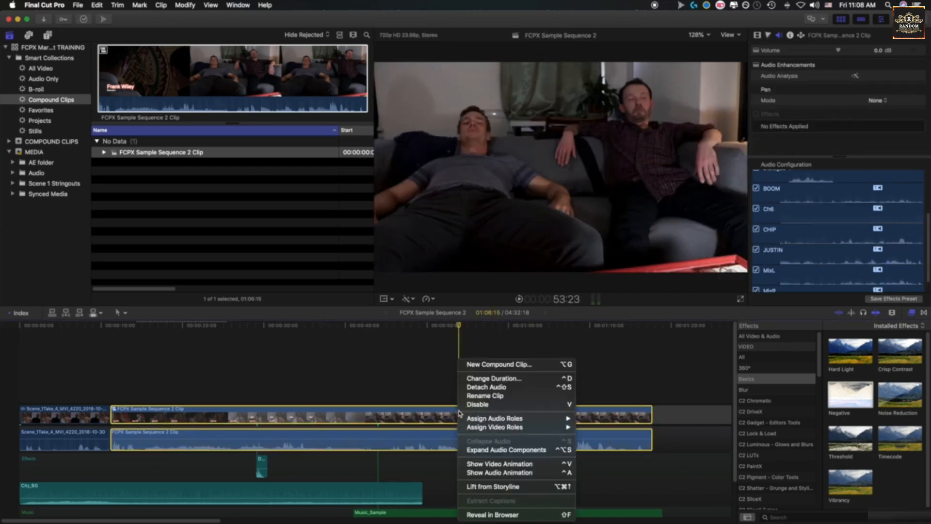
left_click(513, 450)
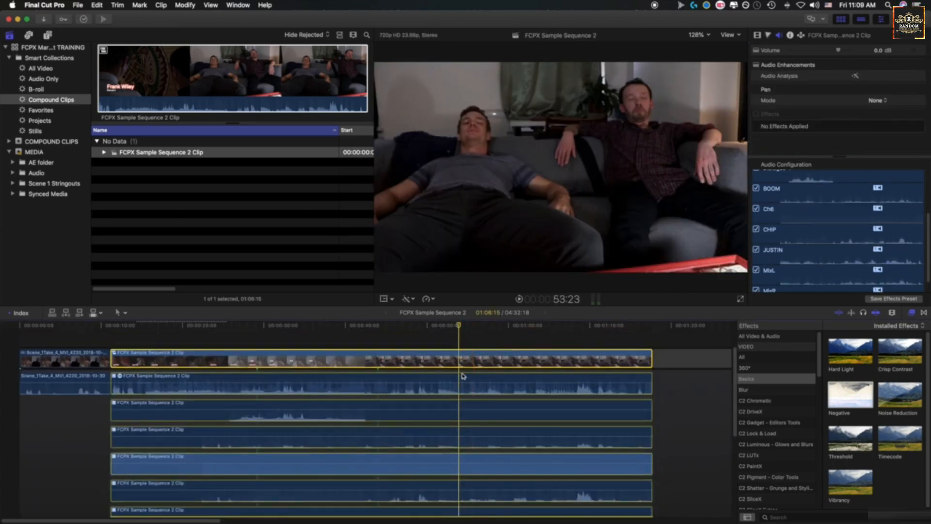
scroll(463, 376, "down", 5)
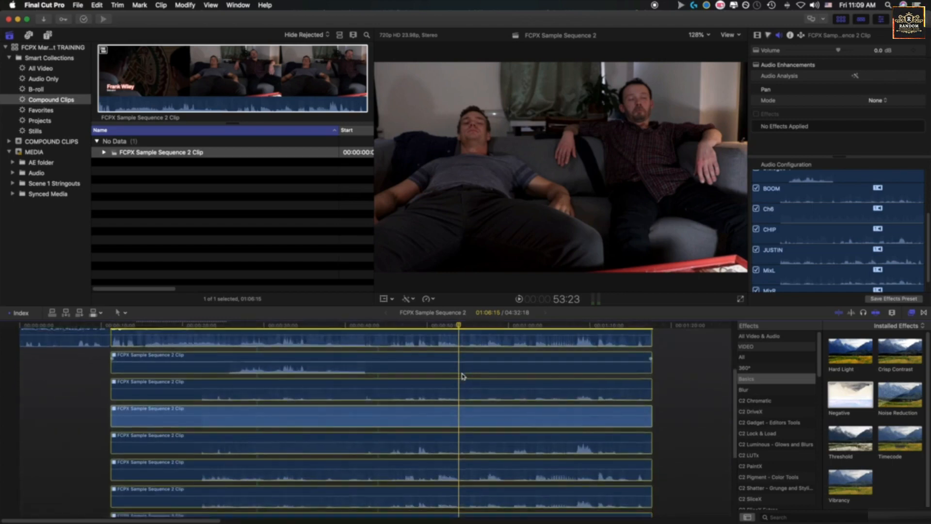
scroll(460, 388, "up", 5)
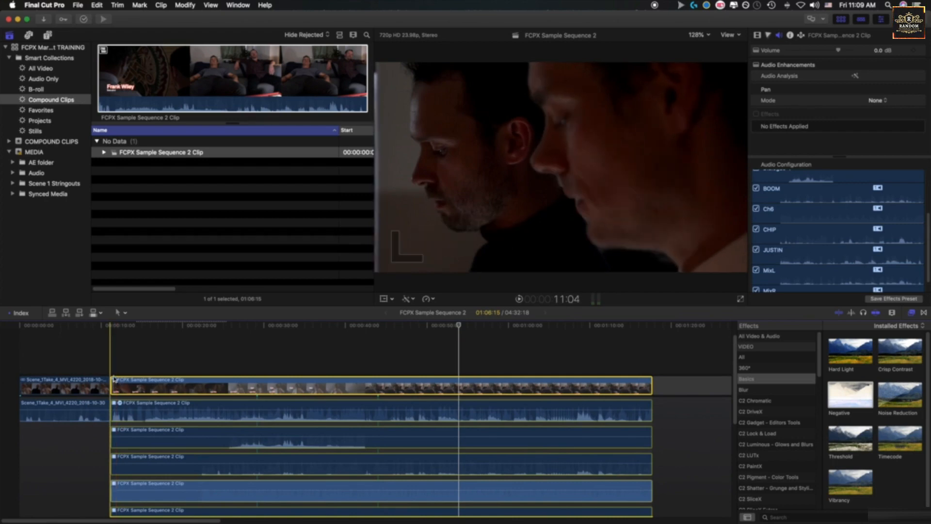
right_click(414, 386)
left_click(469, 453)
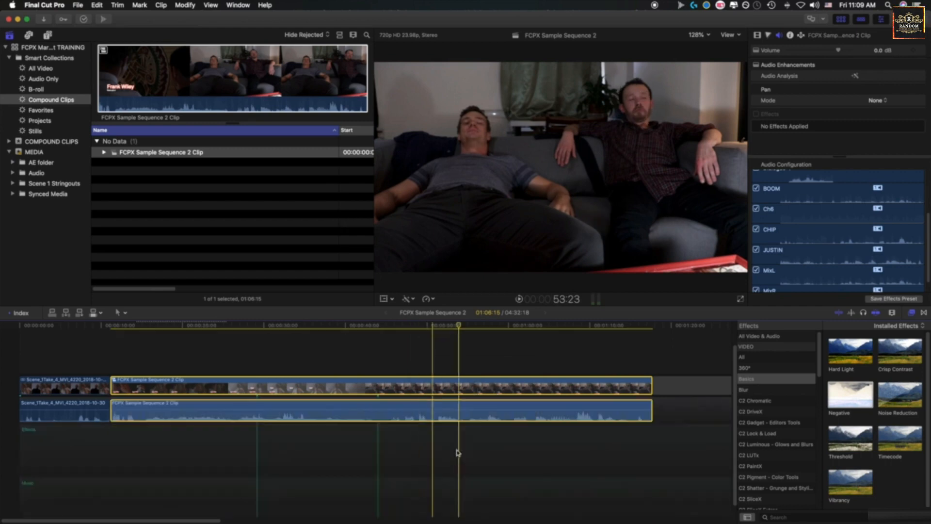
- Open the compound clip in its own timeline and switch back and forth between it and the FCPX Sample Sequence 2 project
double_click(407, 387)
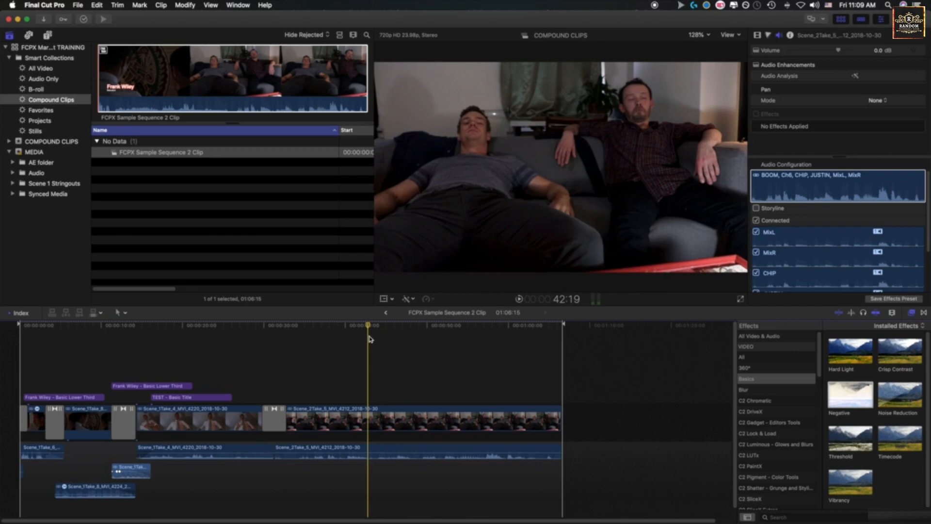
left_click(386, 314)
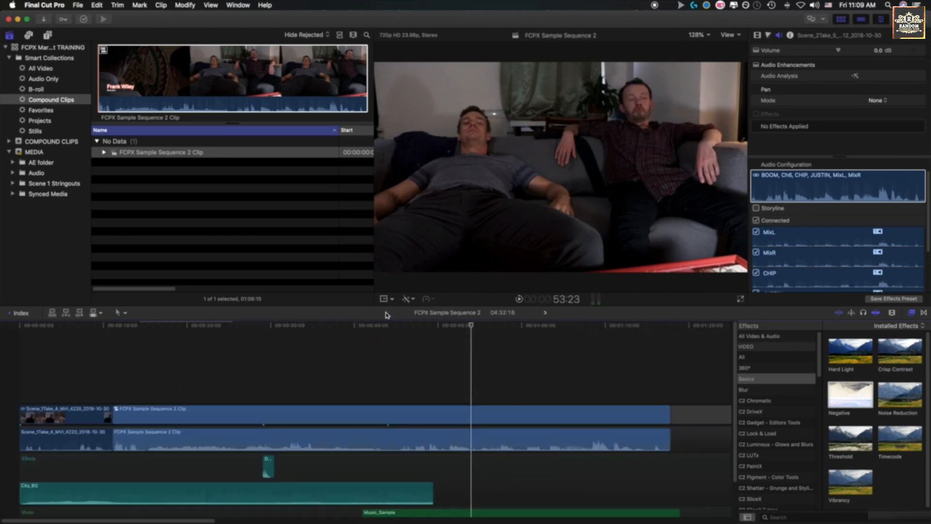
left_click(546, 314)
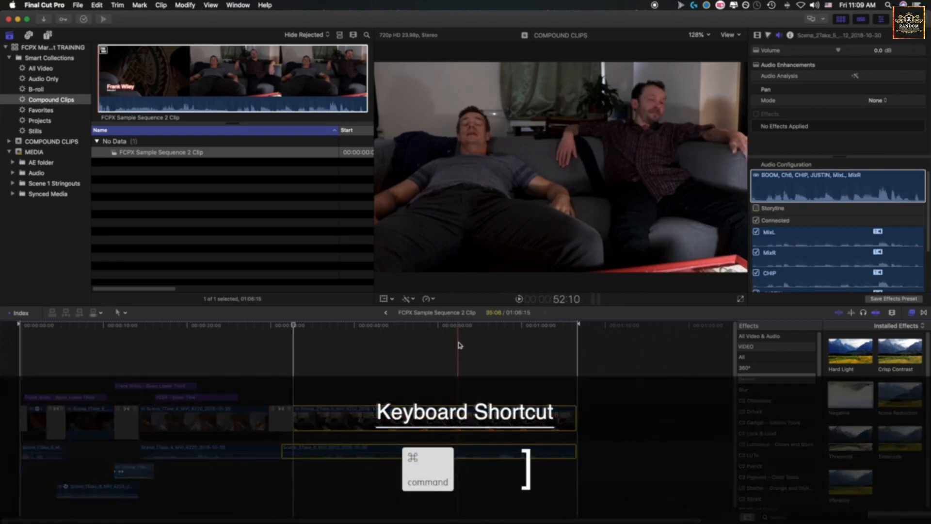
key("super+bracketright")
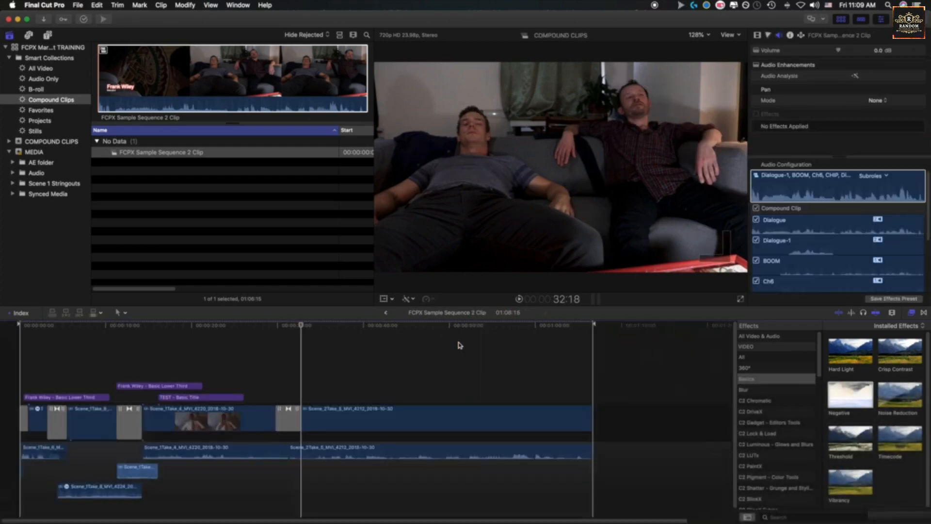
key("super+bracketleft")
key("super+bracketright")
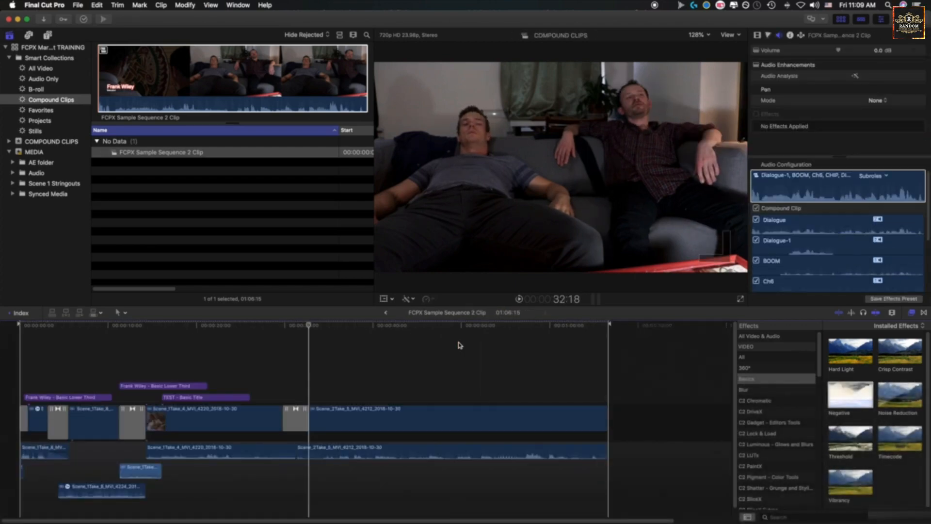
key("super+bracketleft")
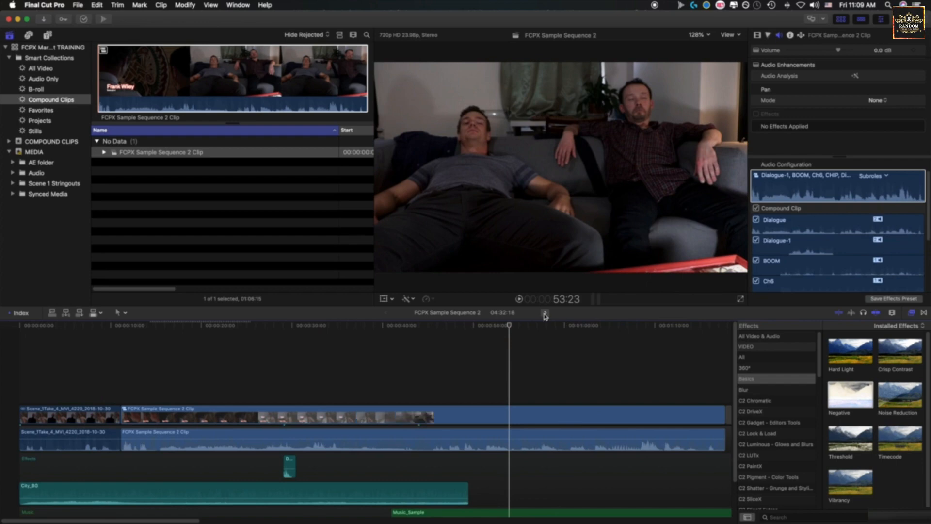
- Open FCPX Sample Sequence 2 Clip from the forward timeline history list and return to the parent project
left_click(545, 316)
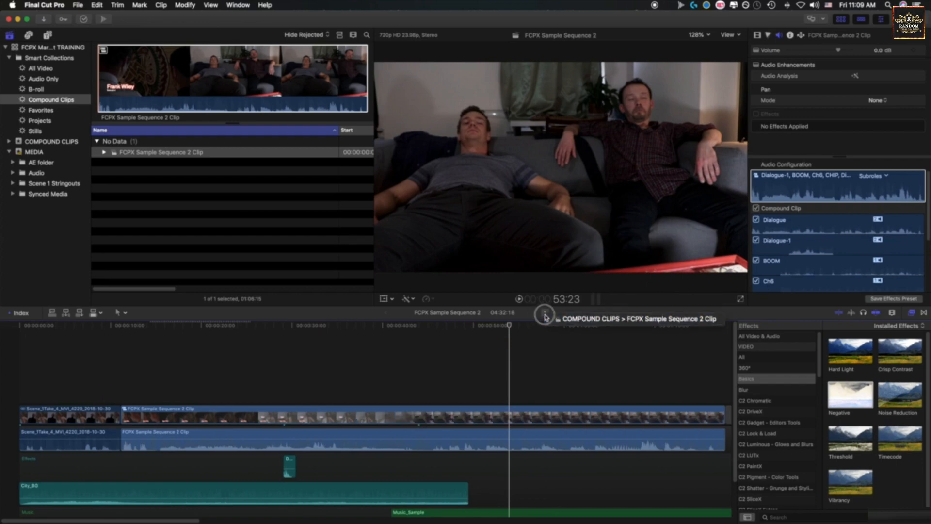
left_click(574, 324)
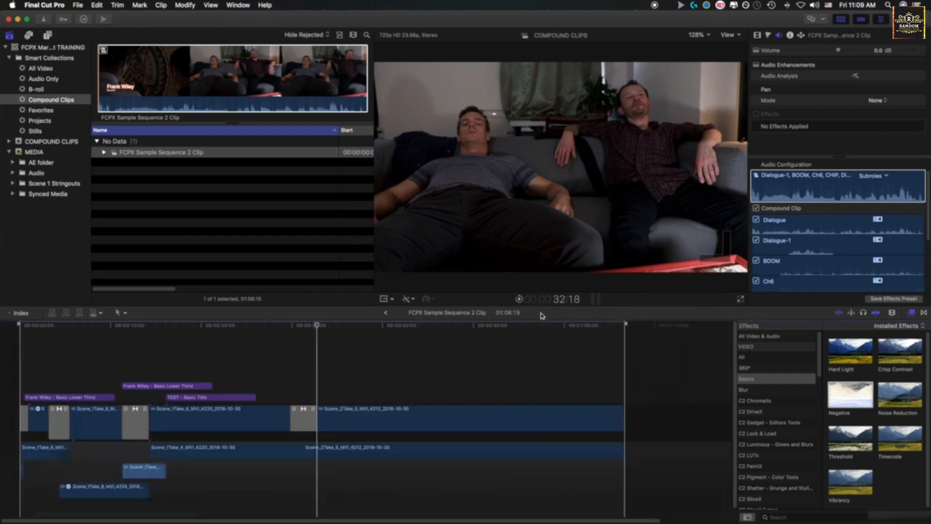
left_click(386, 313)
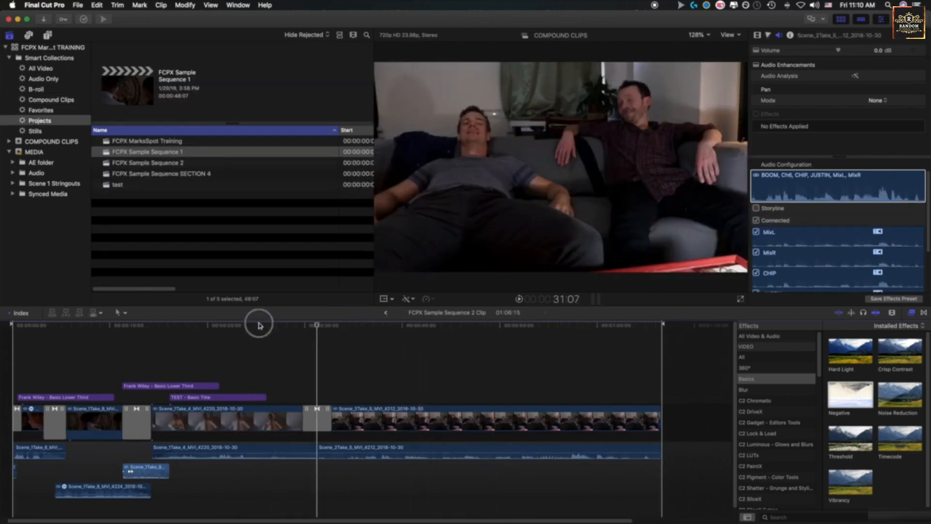
- Inside the compound clip, trim the end of the last video clip, Scene_2Take_5_MVI_4212, back near its start and delete the Scene_1Take_4_MVI_4220 clip
left_click(425, 418)
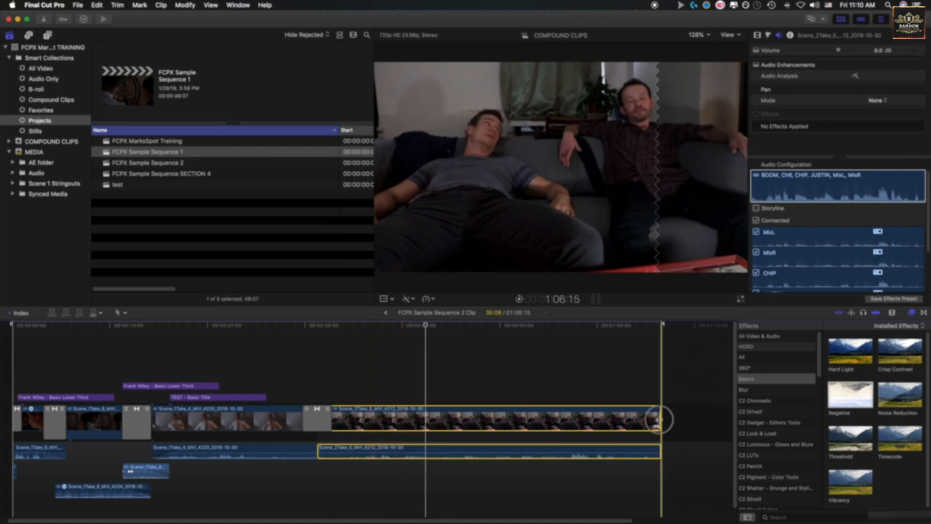
left_click_drag(659, 418, 359, 419)
left_click(242, 419)
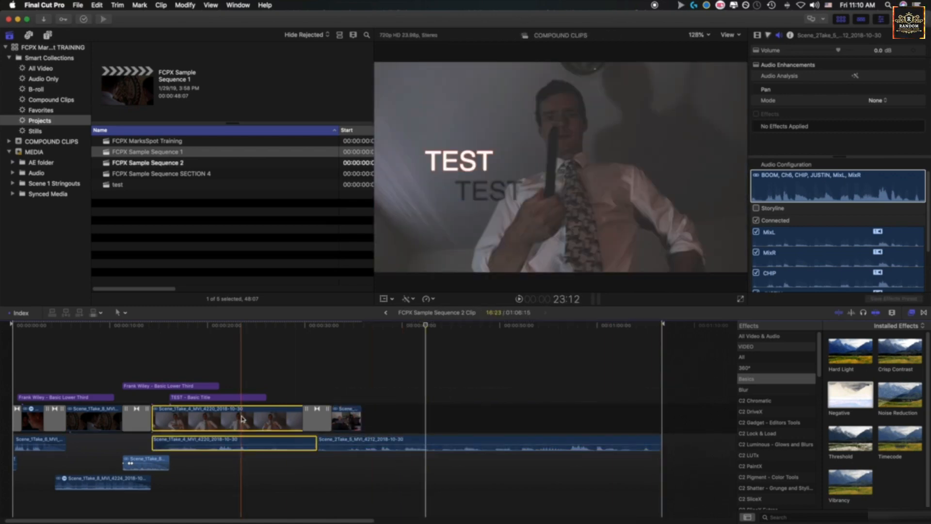
key("Delete")
- Return to the FCPX Sample Sequence 2 project and scrub over the compound clip to check how the inner edits affect it
left_click(386, 313)
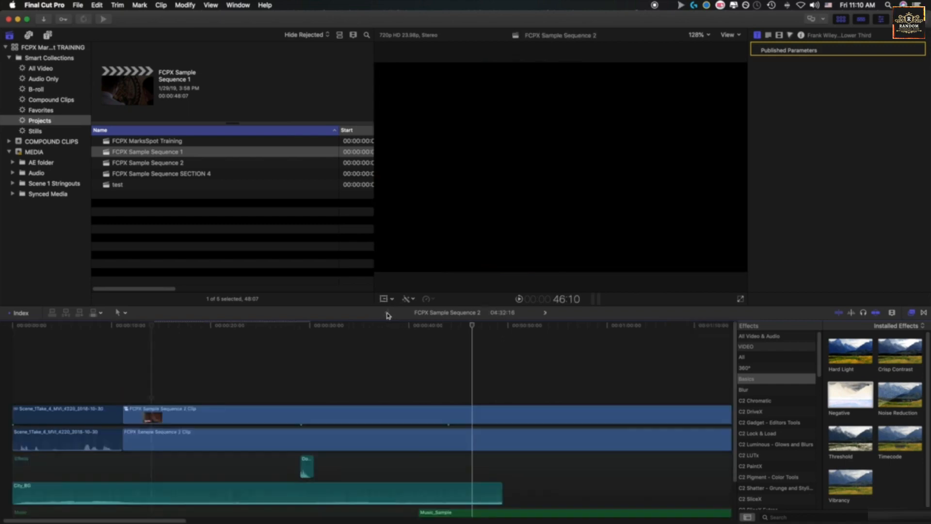
left_click_drag(308, 325, 348, 335)
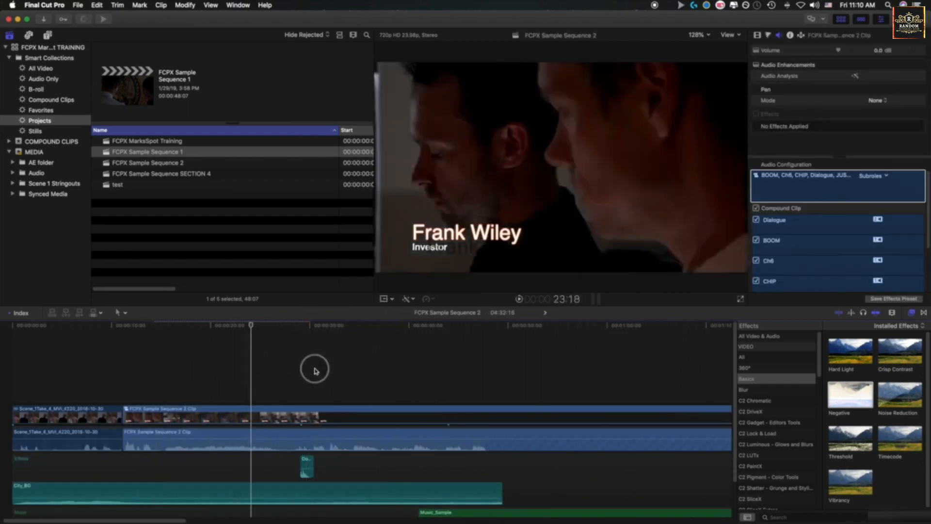
left_click(320, 420)
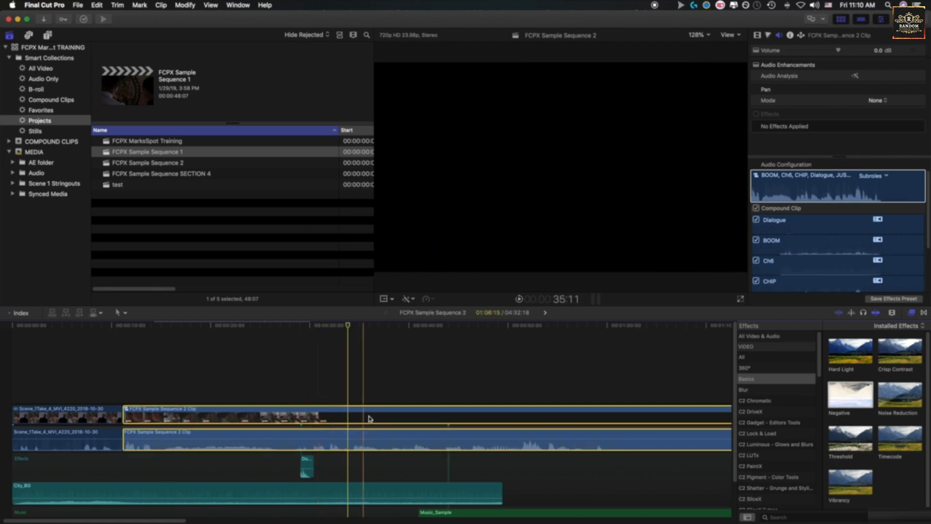
- Reopen the compound clip from the project and undo the trim and the clip deletion made inside it
scroll(466, 417, "right", 5)
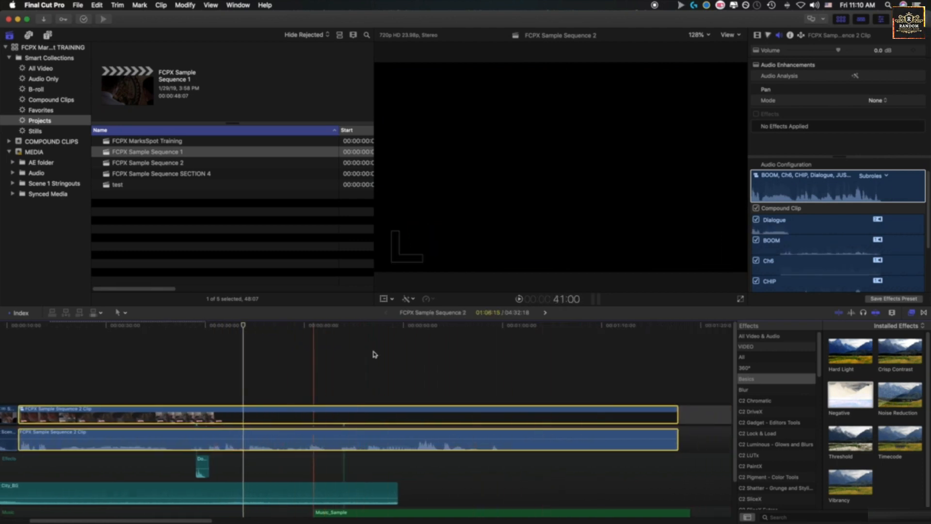
left_click(546, 315)
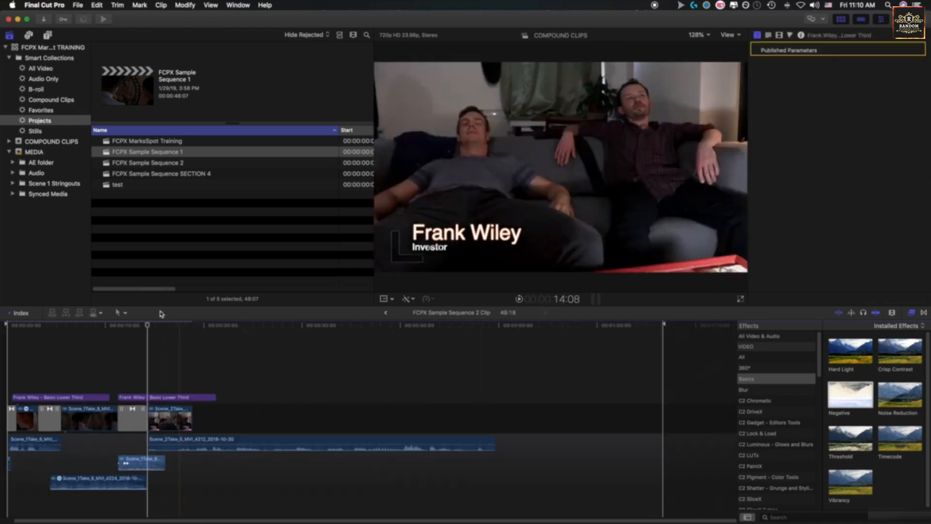
left_click_drag(152, 330, 216, 331)
key("super+z")
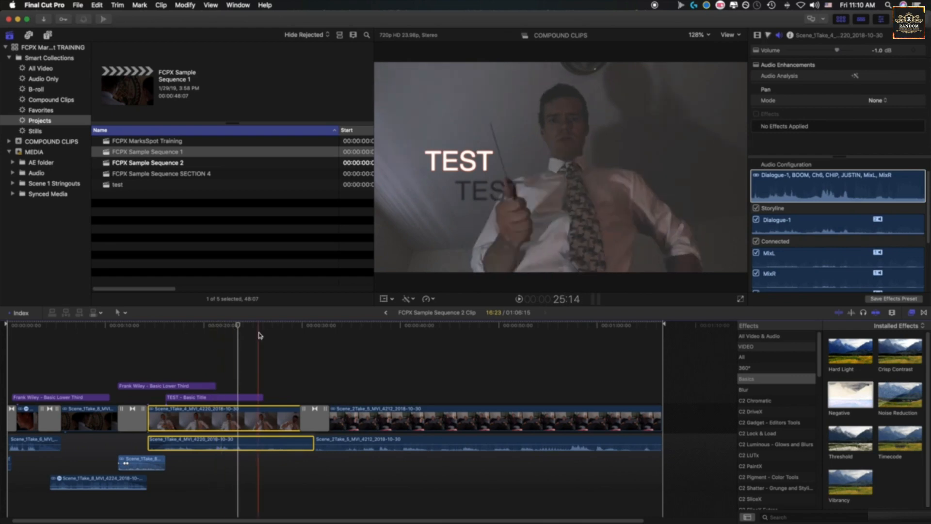
- Return to the FCPX Sample Sequence 2 project and scrub across the compound clip to check its contents
key("super+bracketleft")
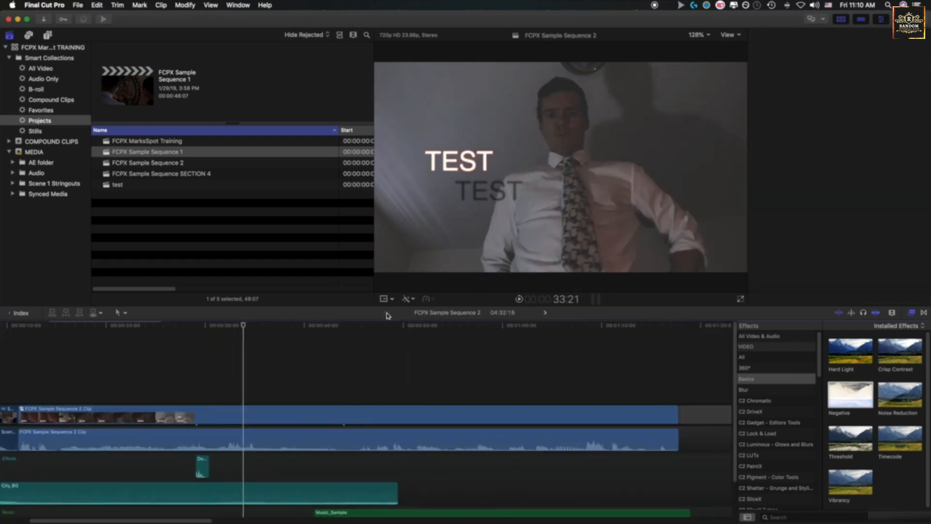
left_click_drag(272, 324, 418, 335)
left_click_drag(383, 362, 341, 359)
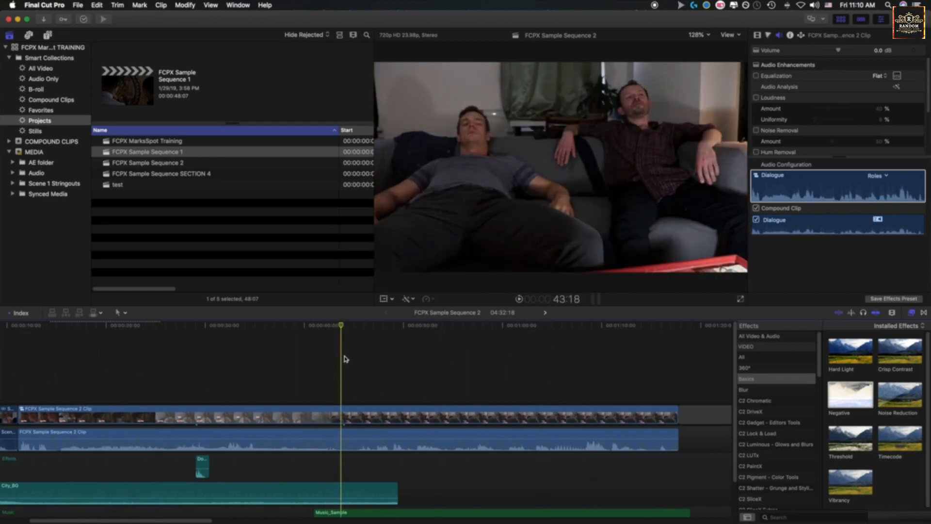
scroll(412, 363, "left", 4)
left_click(441, 408)
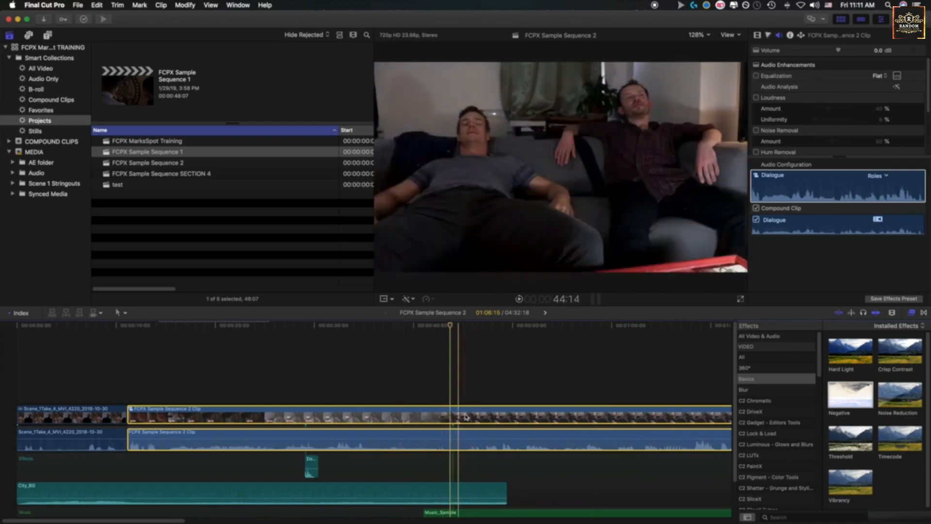
- Remove the last two video clips inside the compound clip and scrub the parent project to see the effect
left_click(546, 312)
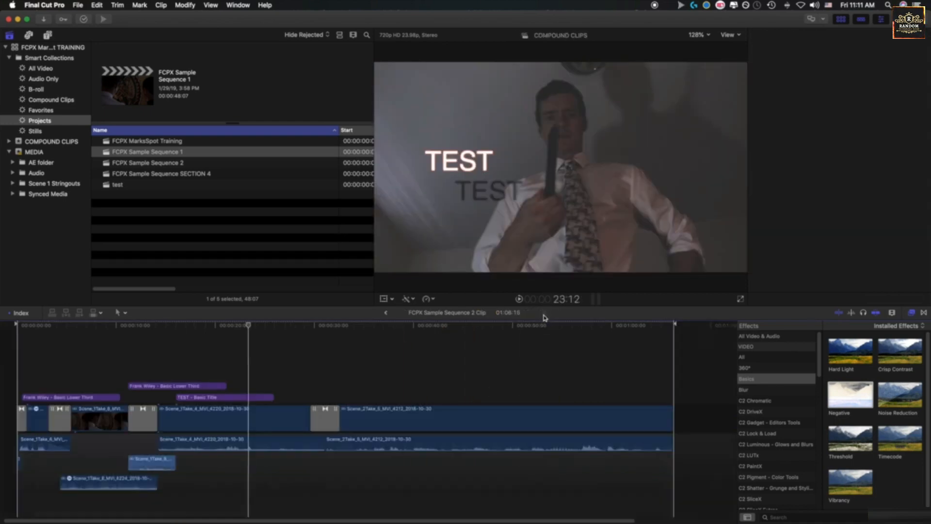
key("super+bracketleft")
left_click(266, 359)
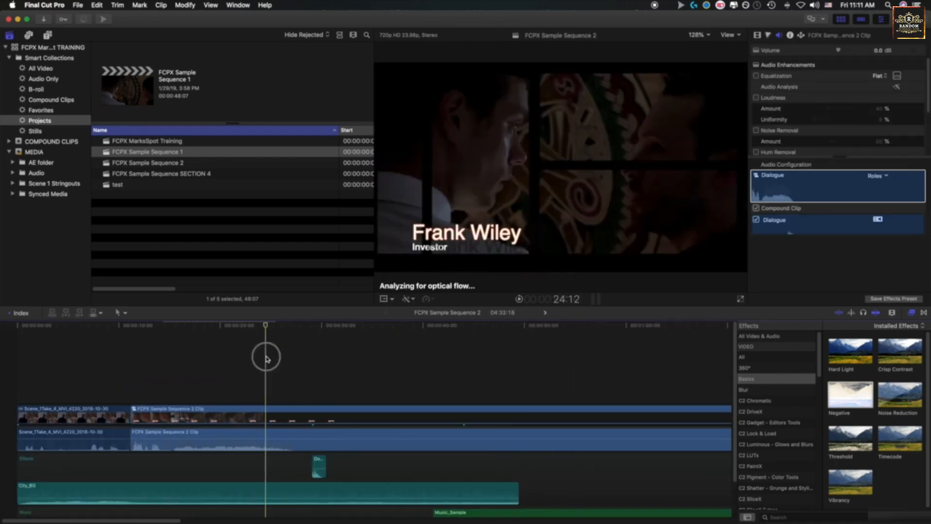
left_click_drag(266, 359, 427, 337)
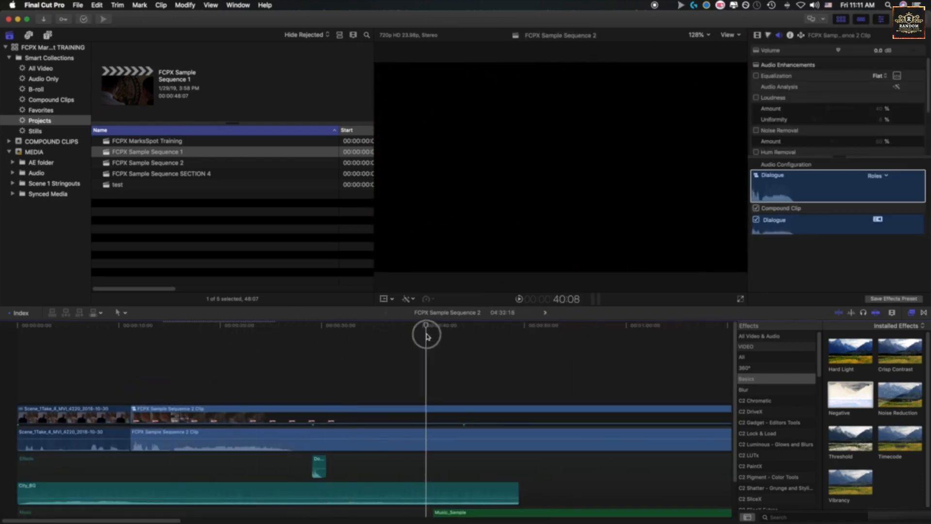
- Undo the removal of the last two clips inside the compound clip and return to the parent project
left_click(544, 314)
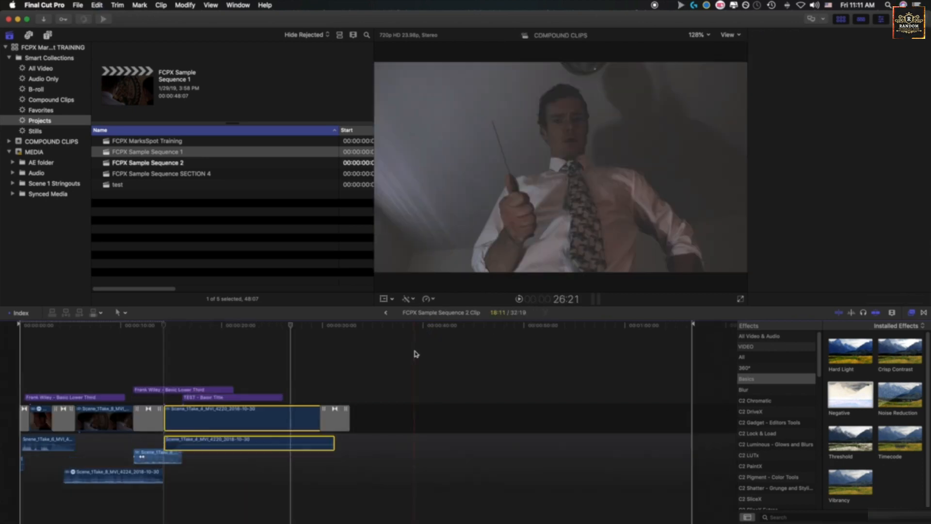
left_click(386, 313)
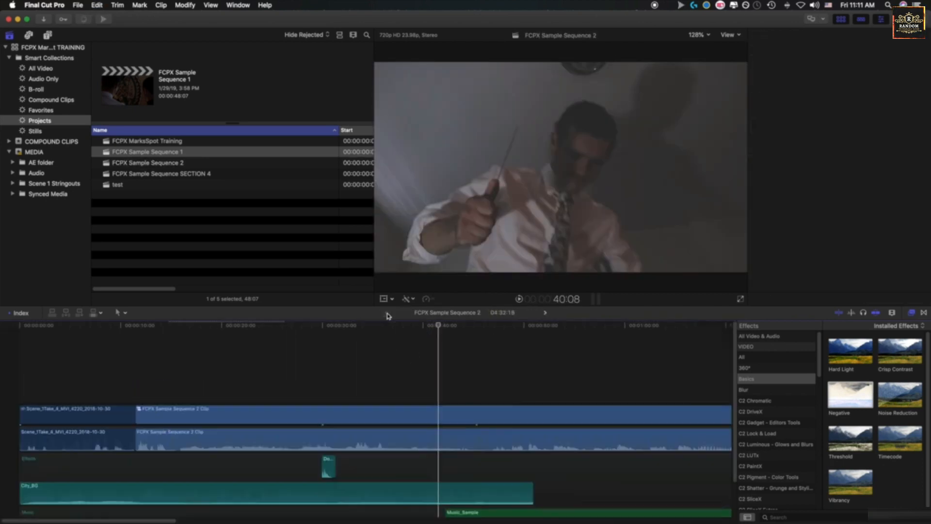
- Copy the compound clip and paste a second instance of it at 1:19:00 in the FCPX Sample Sequence 2 project
left_click(283, 407)
key("shift+z")
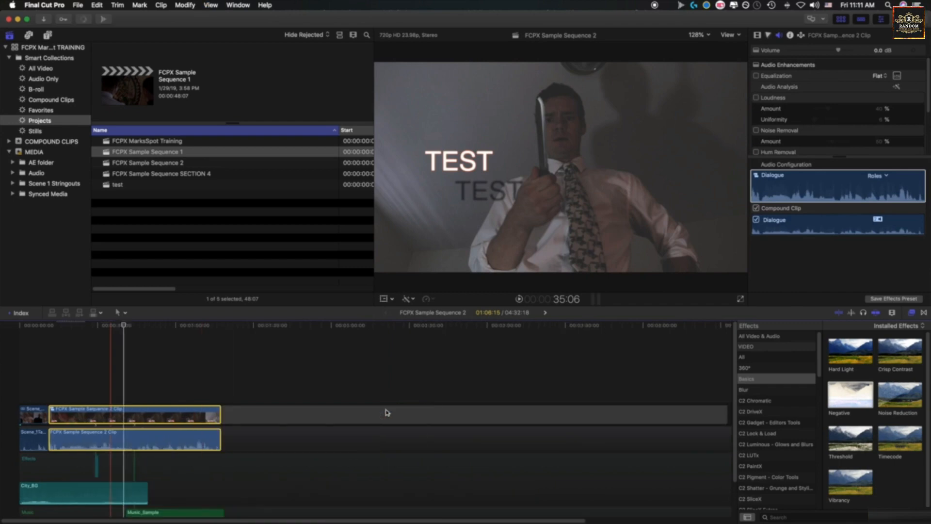
key("super+c")
left_click(225, 324)
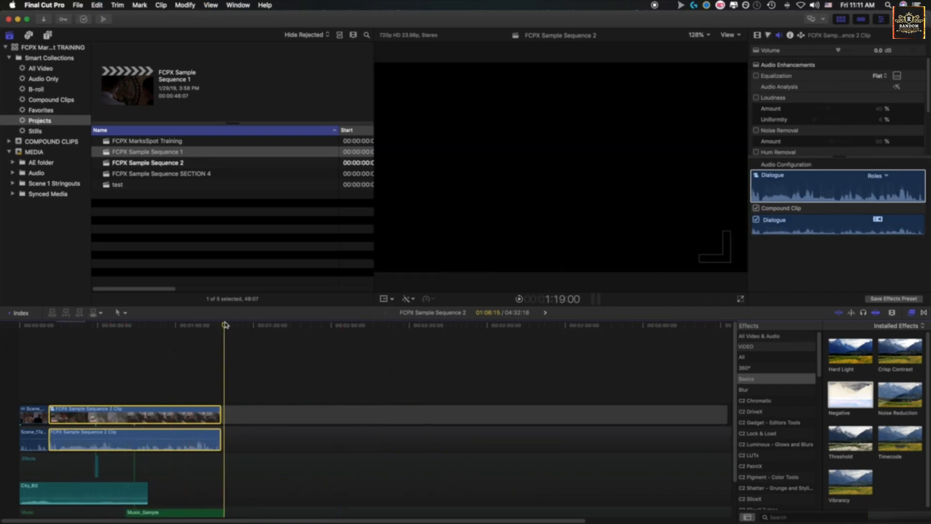
key("super+v")
left_click_drag(225, 324, 164, 333)
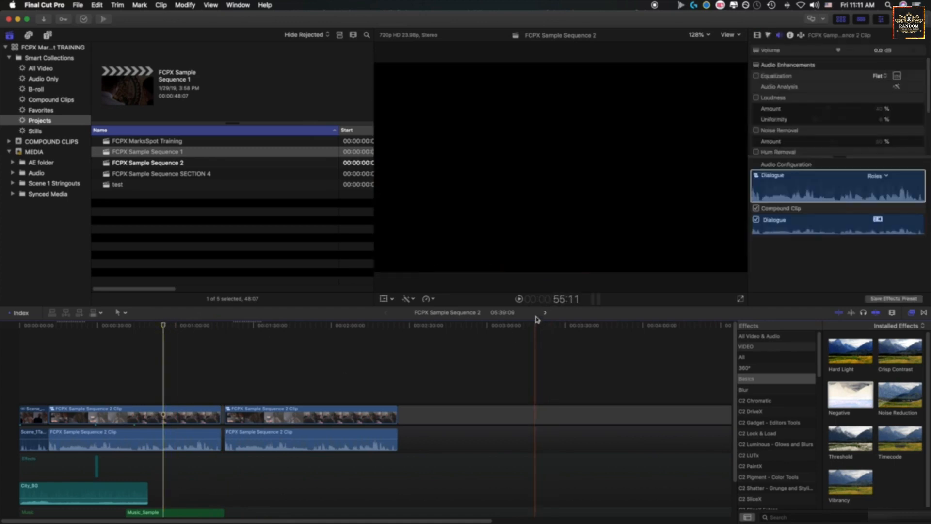
- Inside the compound clip, delete the Scene_1Take_4_MVI_4220 and Scene_2Take_5_MVI_4212 clips at the end
left_click(546, 312)
left_click_drag(416, 373, 300, 447)
key("Delete")
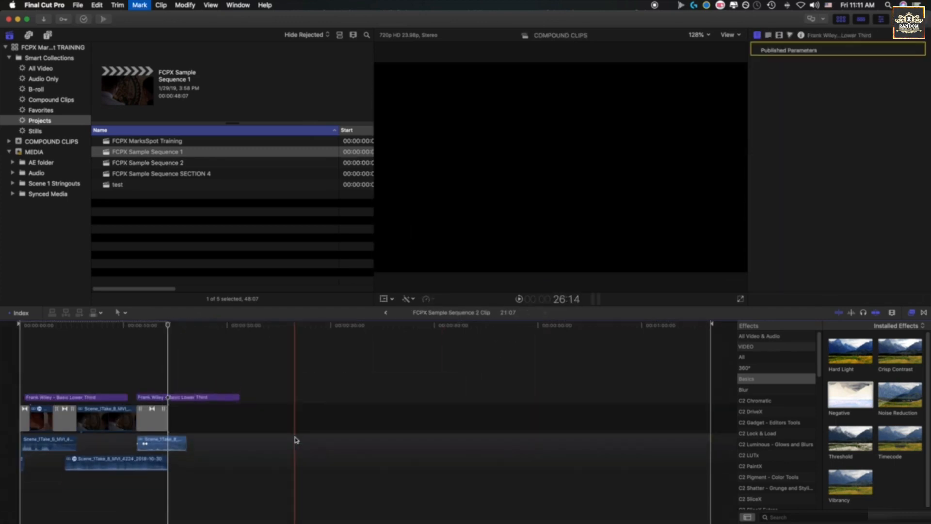
- Scrub over both compound clip instances in the parent project to compare how the inner deletion affects them
left_click(386, 313)
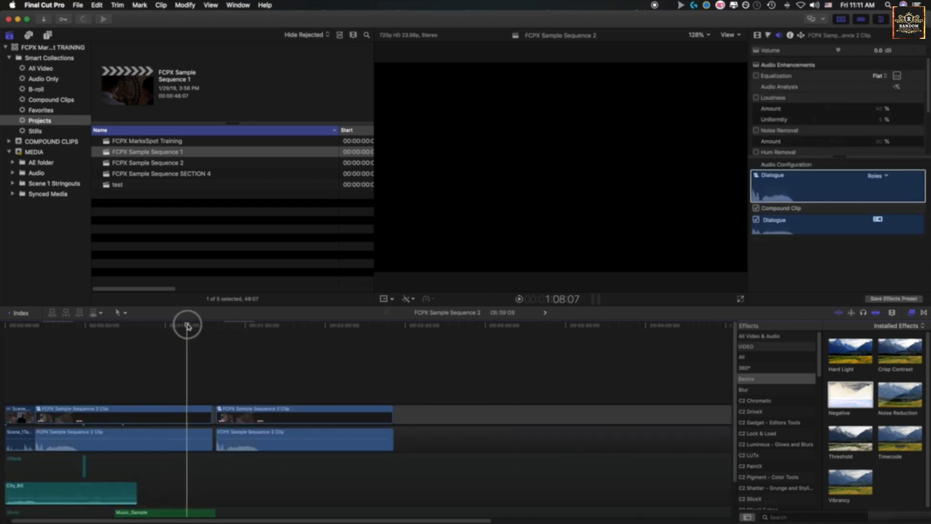
mouse_move(186, 325)
left_mouse_down()
mouse_move(79, 333)
mouse_move(172, 326)
left_mouse_up()
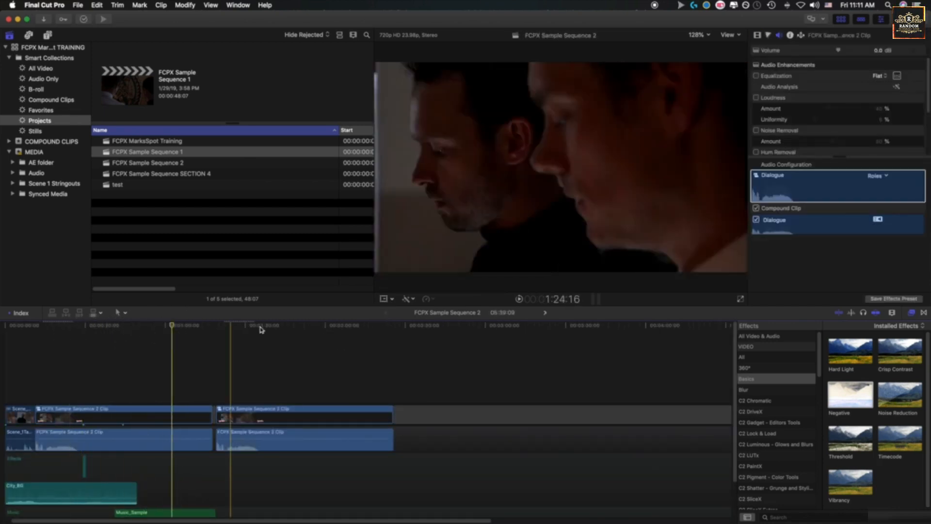
mouse_move(261, 330)
left_mouse_down()
mouse_move(229, 323)
mouse_move(327, 327)
mouse_move(245, 332)
left_mouse_up()
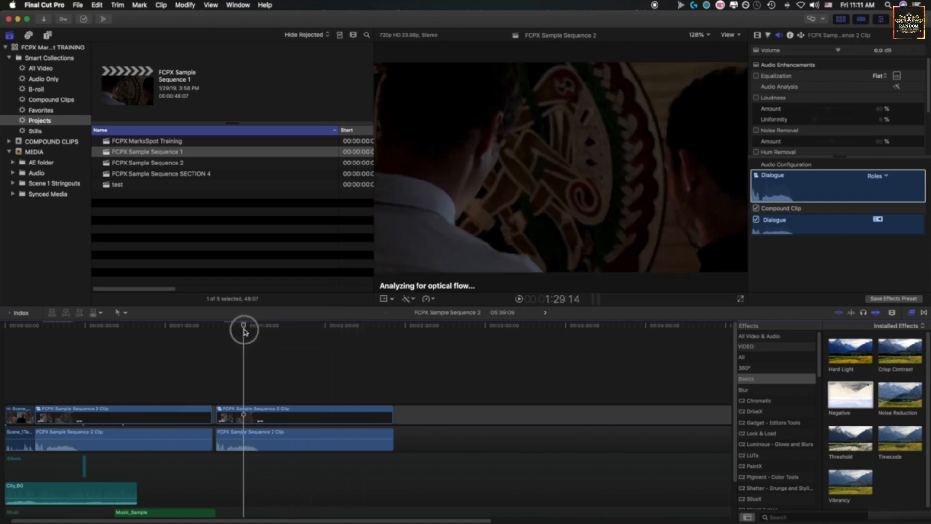
left_click(544, 314)
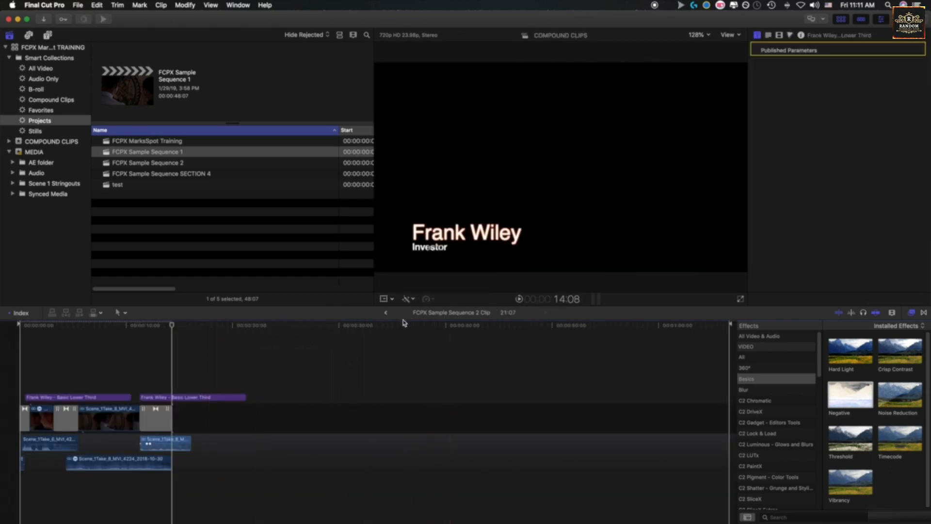
left_click(387, 314)
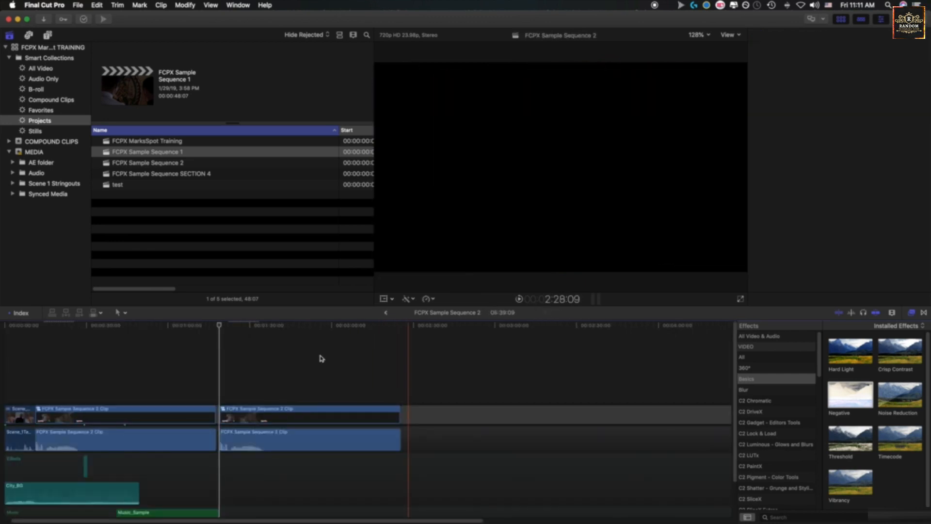
- Undo the deletion of the two end clips inside the compound clip and go back to the FCPX Sample Sequence 2 project
left_click(386, 313)
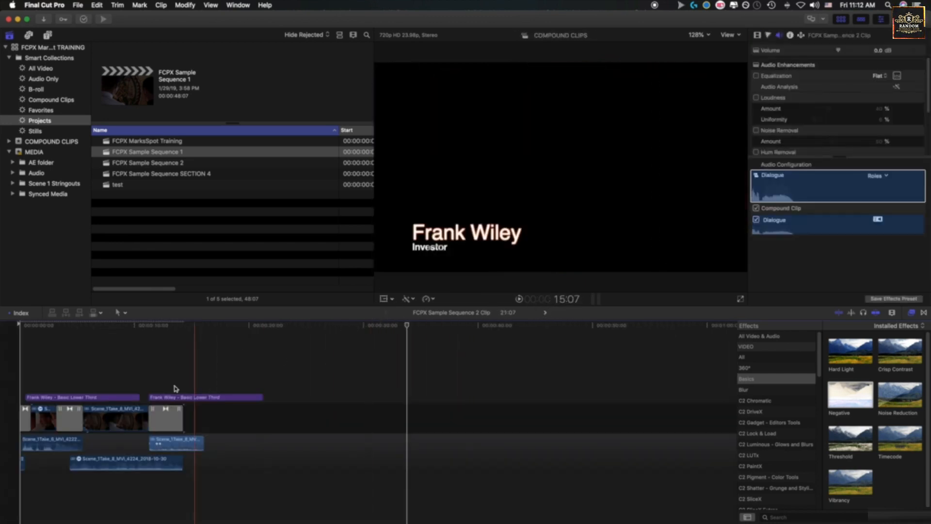
key("super+z")
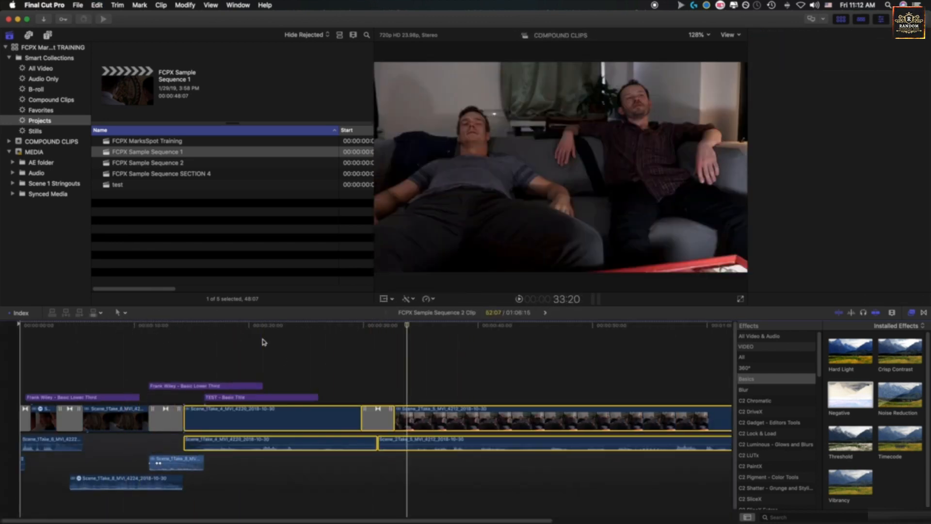
left_click(547, 315)
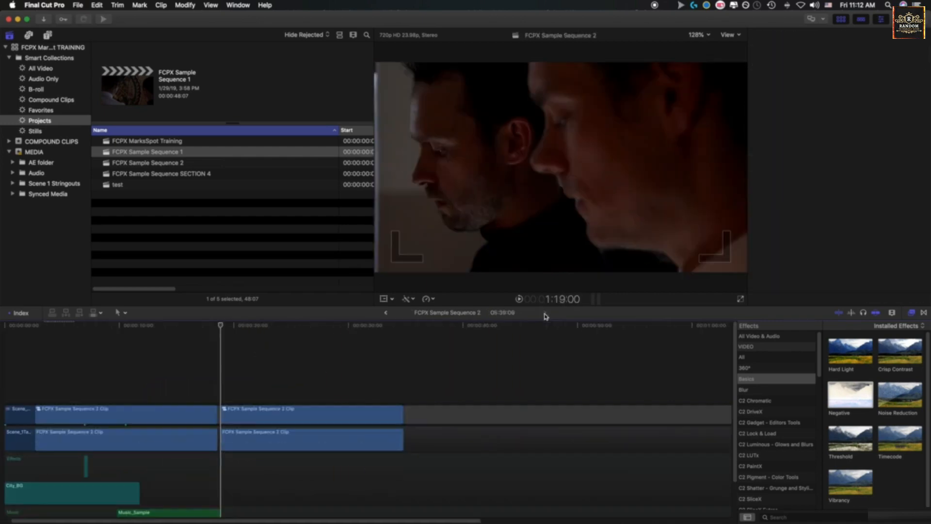
left_click(183, 326)
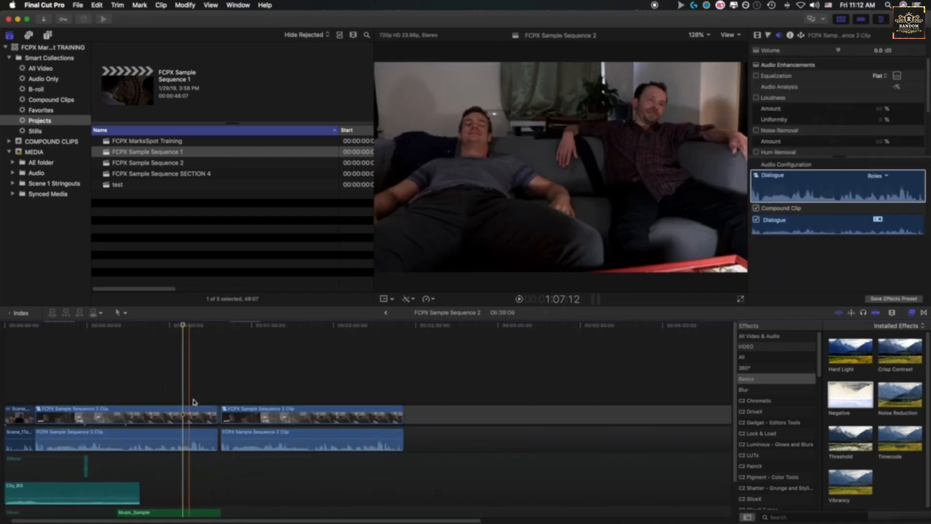
- Make the first compound clip instance independent of the second with Reference New Parent Clip
left_click(193, 414)
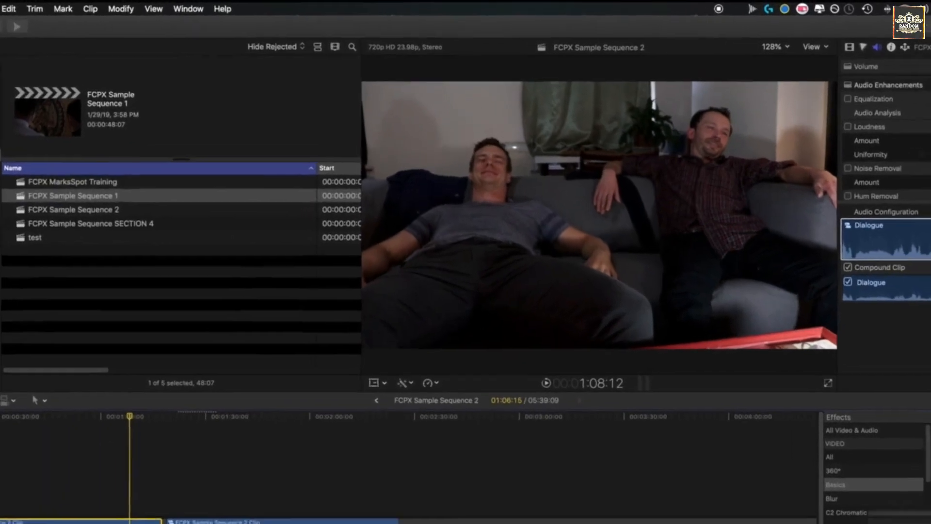
left_click(95, 10)
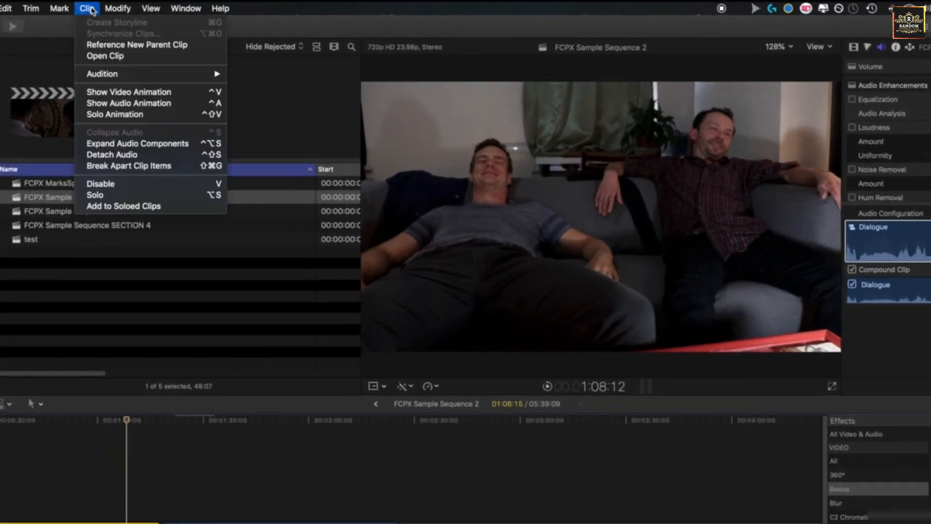
left_click(111, 45)
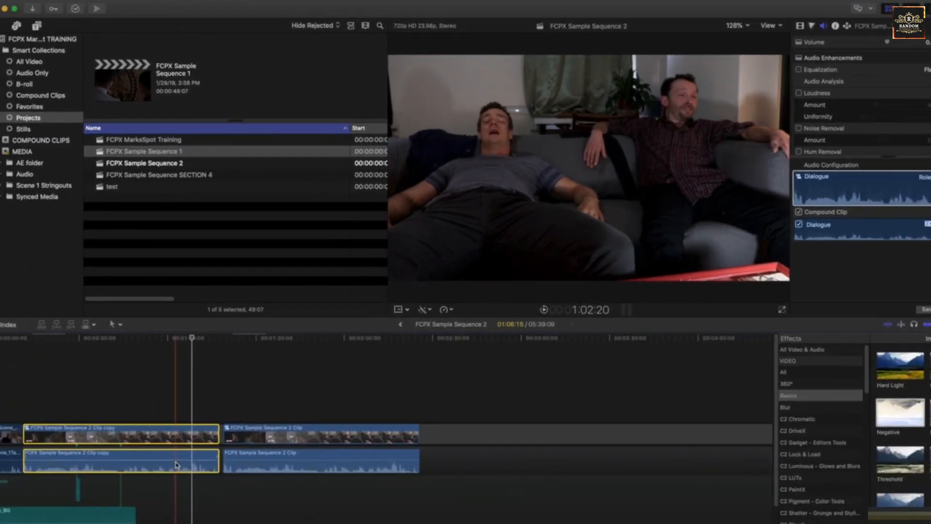
- Open FCPX Sample Sequence 2 Clip copy and delete its last two video clips, Scene_1Take_4_MVI_4220 and Scene_2Take_5_MVI_4212
double_click(190, 435)
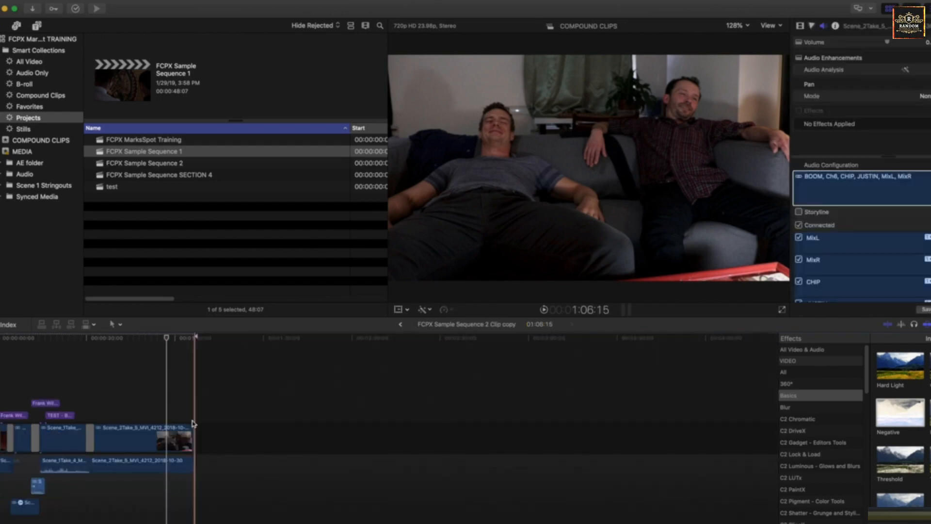
left_click_drag(181, 392, 71, 485)
key("Delete")
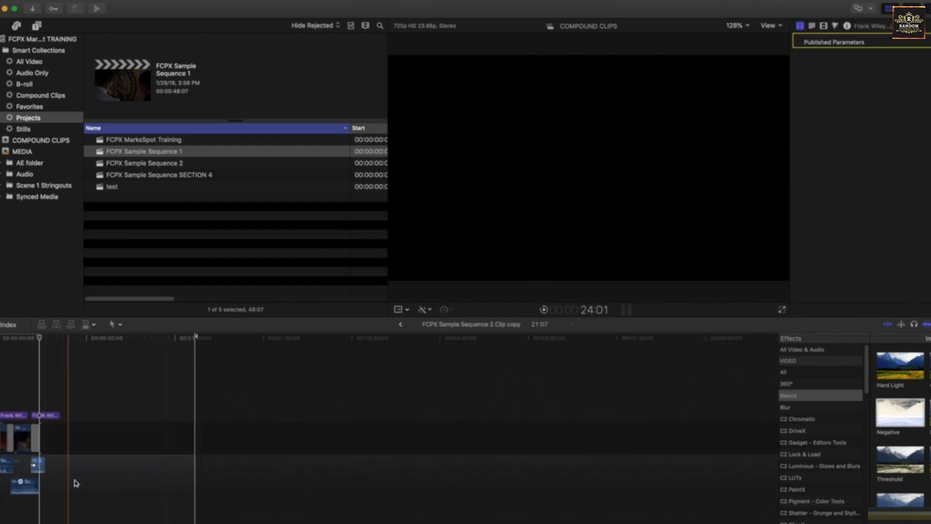
- Return to the parent project and scrub over the copied compound clip to check that the edit affects only it
left_click(401, 326)
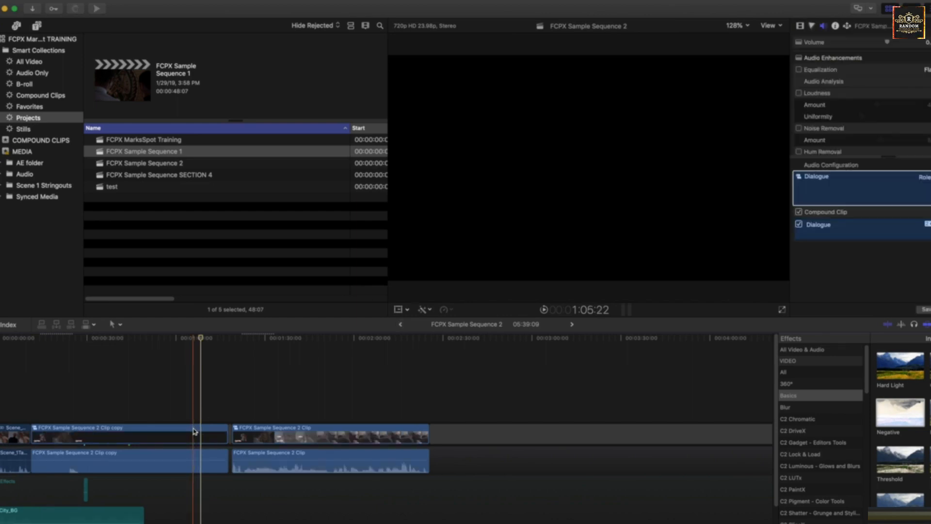
left_click_drag(208, 338, 180, 346)
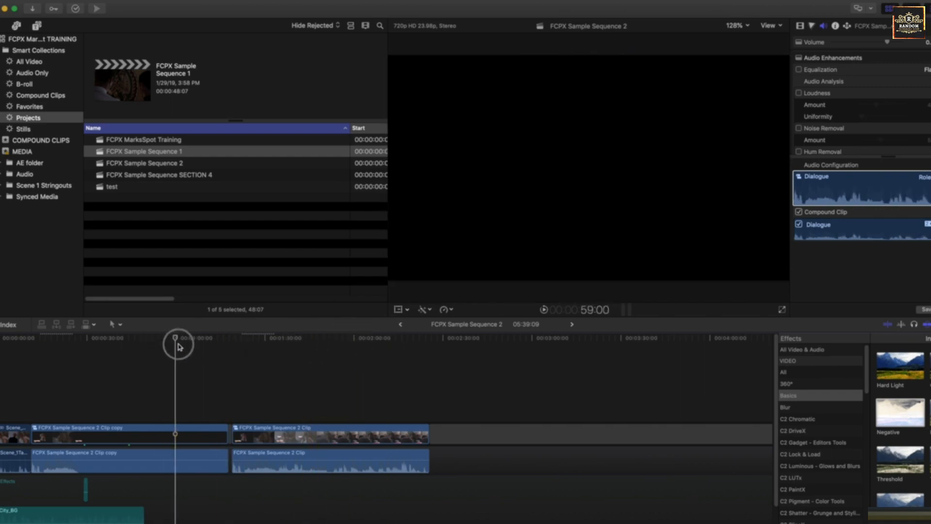
left_click(170, 435)
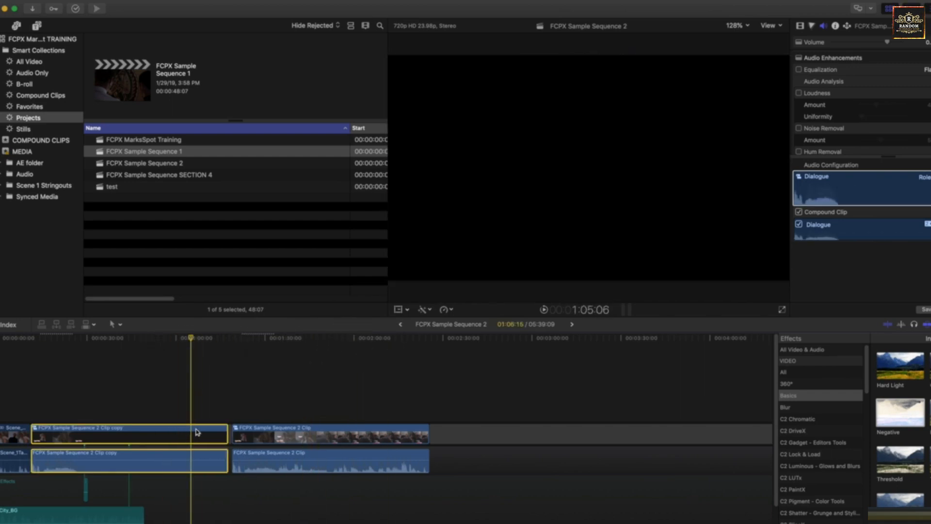
- Duplicate the FCPX Sample Sequence 1 project as a snapshot
left_click(40, 95)
left_click(29, 118)
left_click(129, 153)
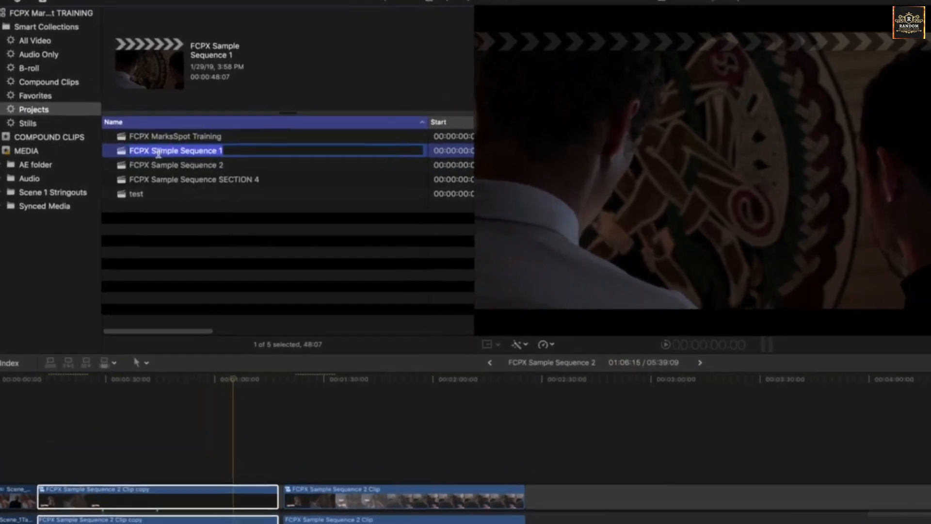
left_click(185, 193)
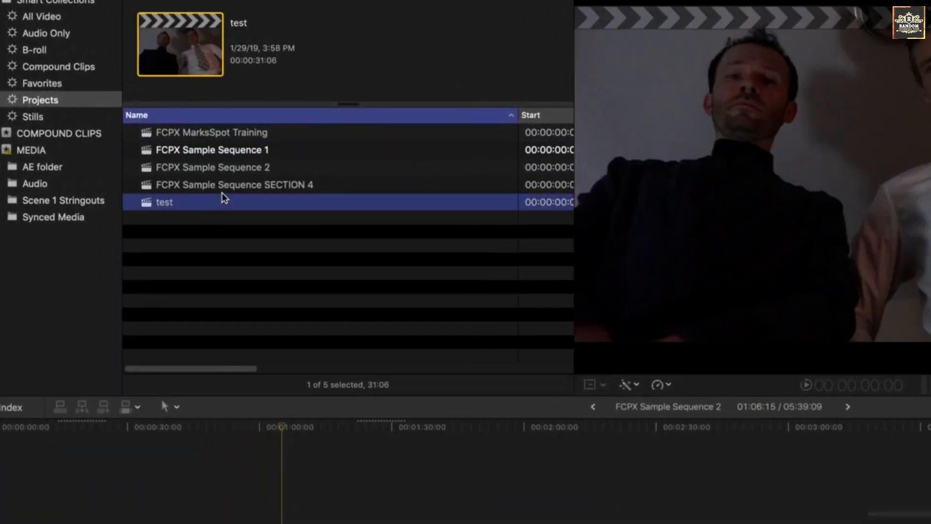
left_click(209, 154)
right_click(208, 152)
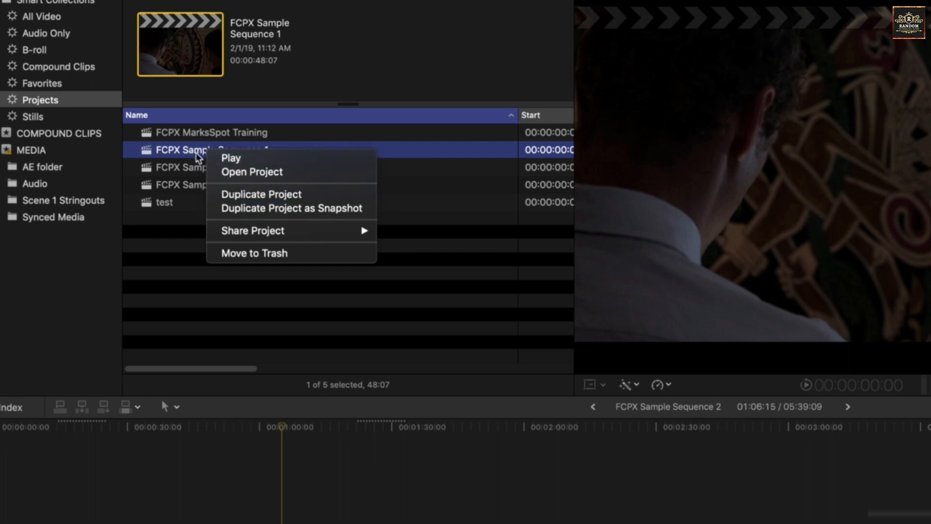
left_click(342, 209)
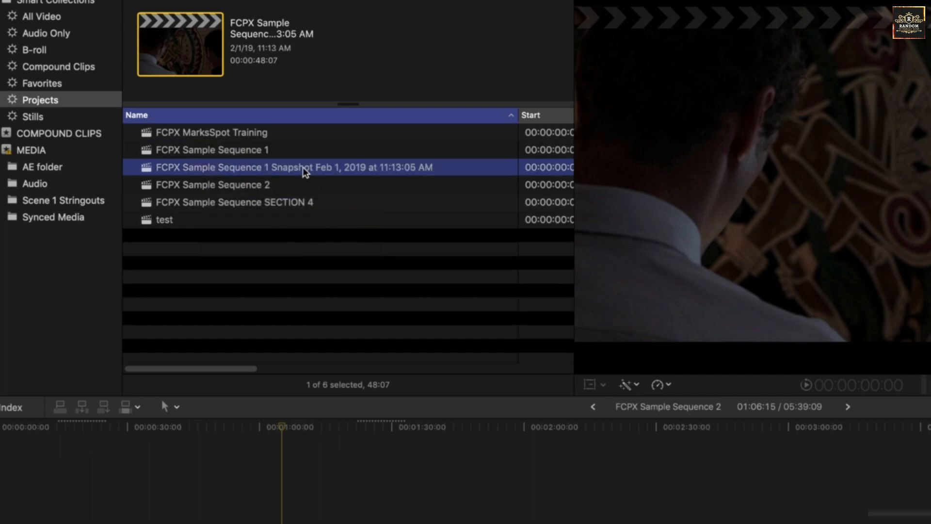
- Remove the snapshot copy of FCPX Sample Sequence 1 from the project list
left_click(179, 169)
left_click(153, 170)
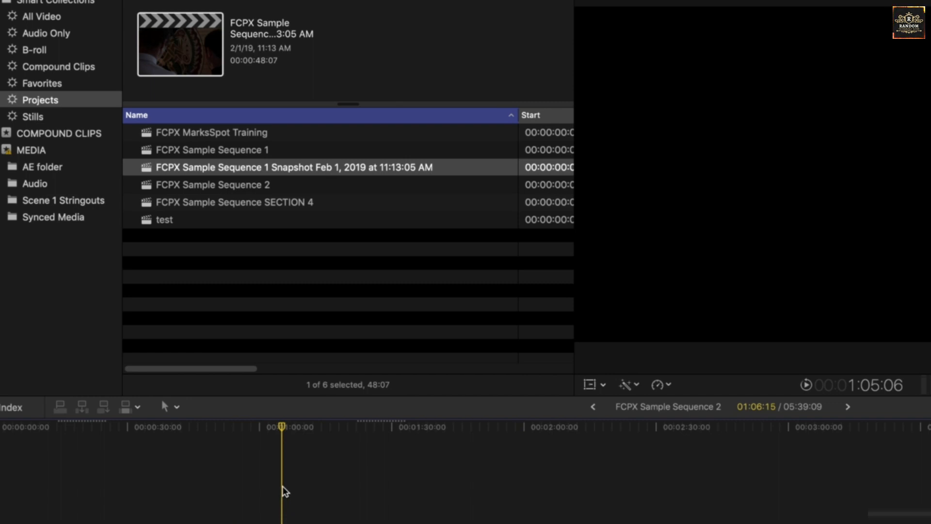
right_click(179, 166)
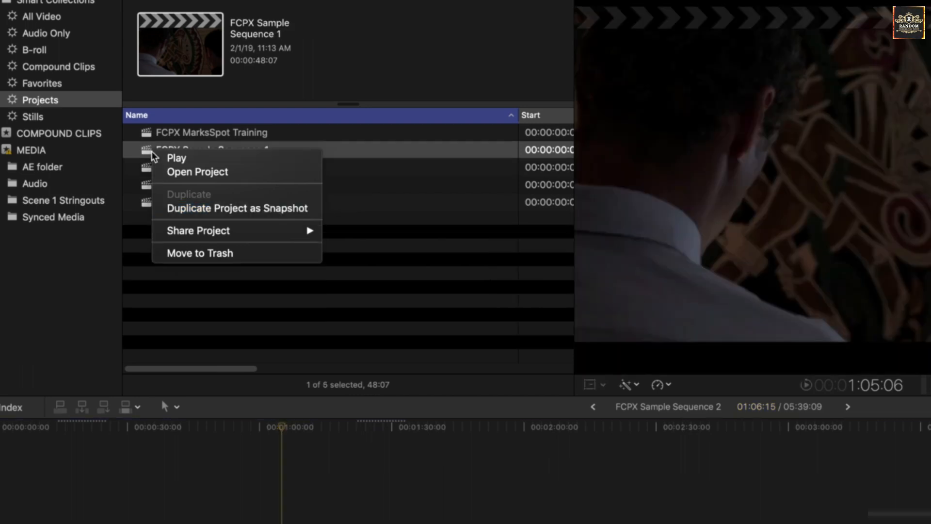
- Compare the Duplicate Project and Duplicate Project as Snapshot options for FCPX Sample Sequence 1 without making a copy
left_click(252, 216)
left_click(253, 151)
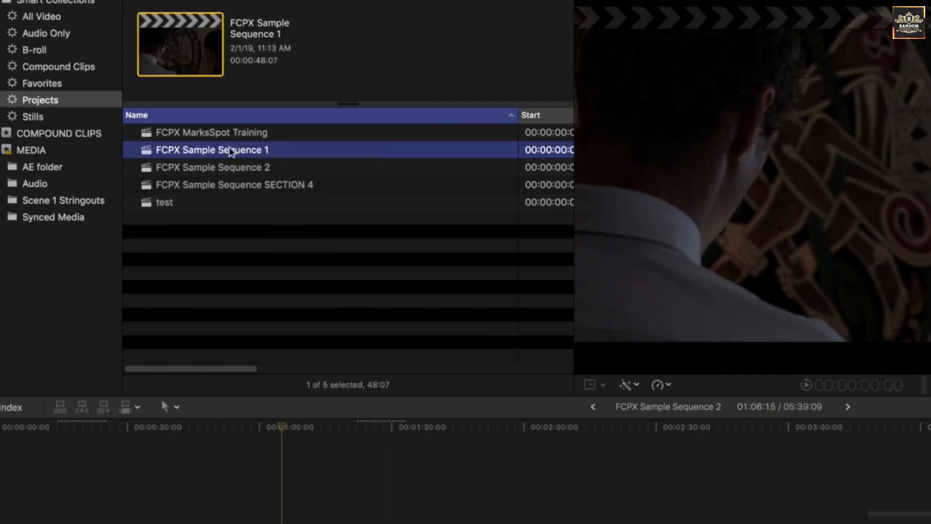
right_click(211, 146)
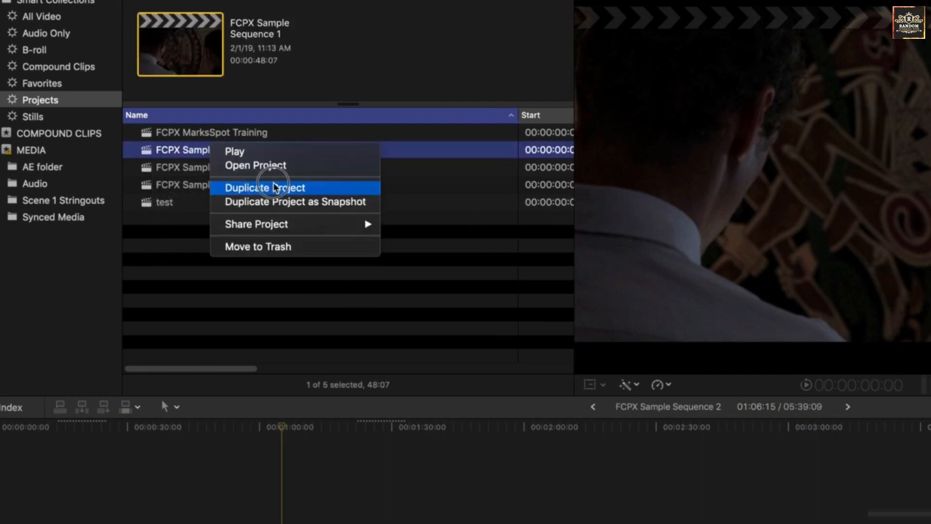
left_click(199, 151)
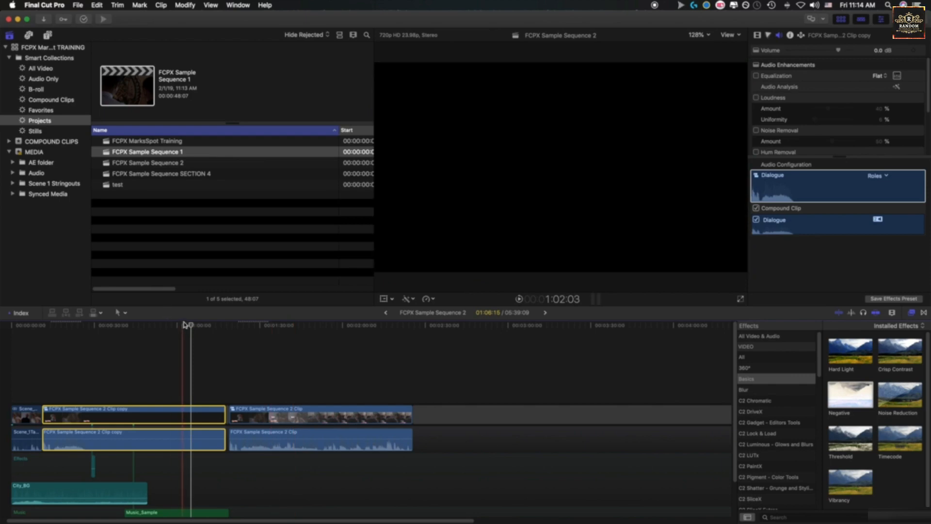
- Open FCPX Sample Sequence 2 Clip and shorten the video and audio ends of Scene_2Take_5_MVI_4212 for a total length of 56:06
double_click(311, 412)
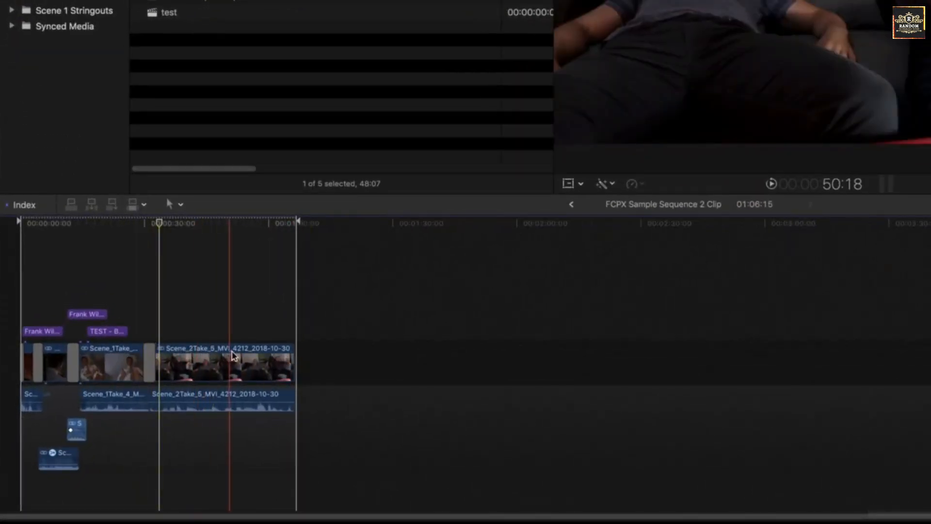
left_click_drag(291, 358, 251, 361)
left_click_drag(294, 396, 252, 397)
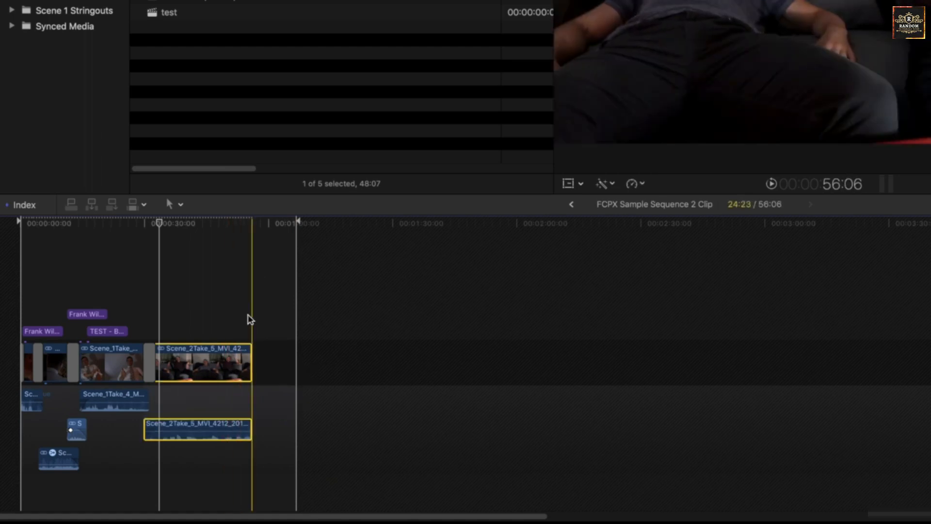
left_click_drag(257, 228, 297, 221)
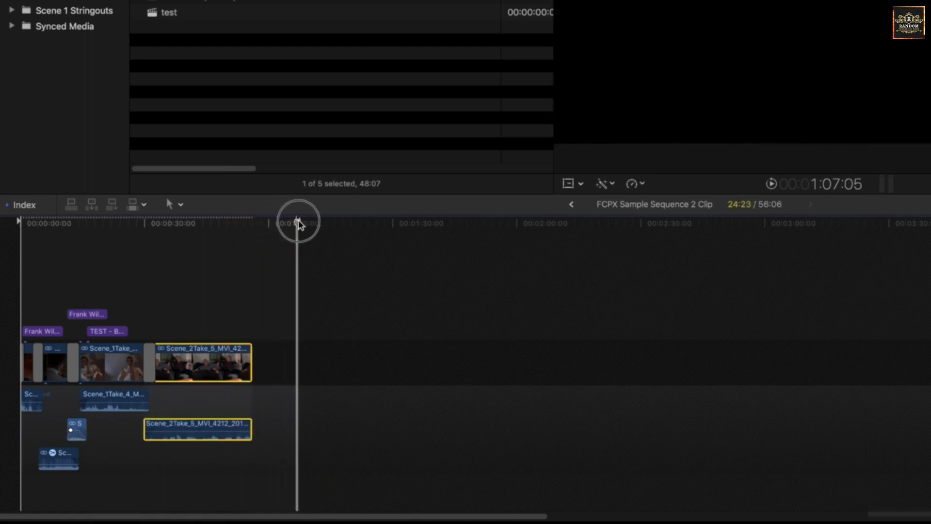
left_click(298, 224)
key("Up")
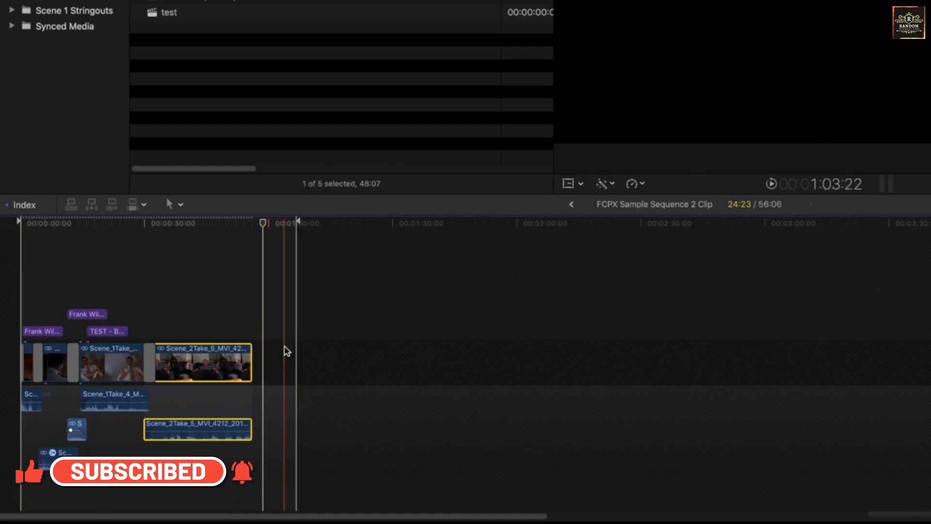
- Return to the parent project and shorten the video and audio ends of the second compound clip by about 22 seconds
left_click(572, 207)
left_click(307, 359)
left_click(607, 360)
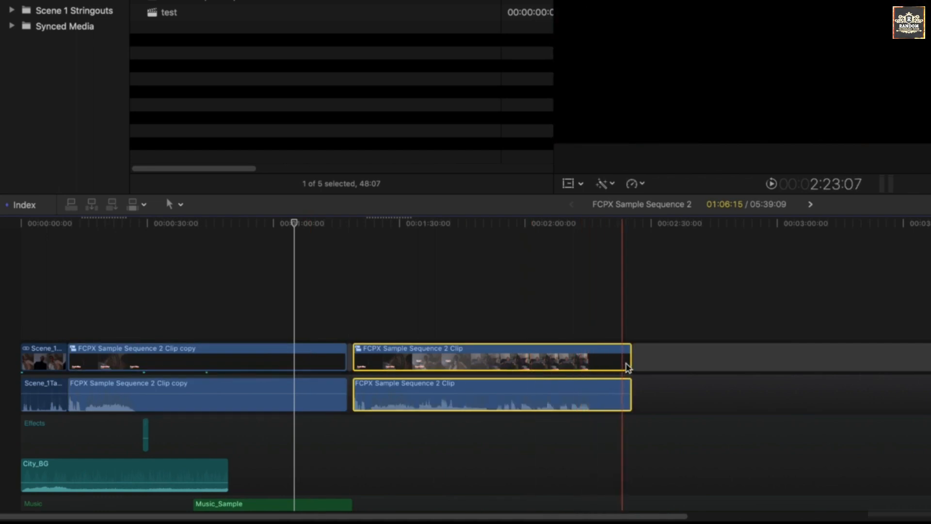
left_click_drag(630, 363, 537, 367)
left_click_drag(632, 397, 537, 397)
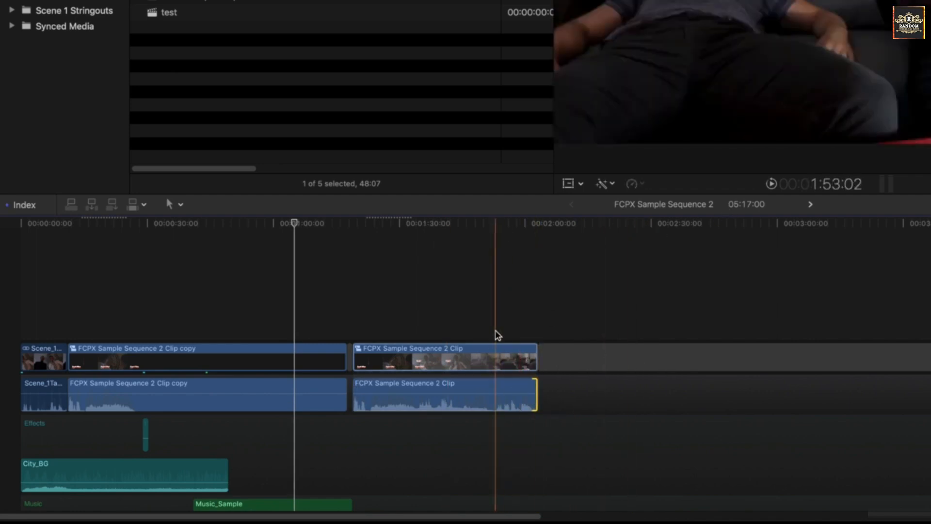
- Inspect where the shortened instance's end marker falls inside FCPX Sample Sequence 2 Clip, and return to the parent project
double_click(469, 358)
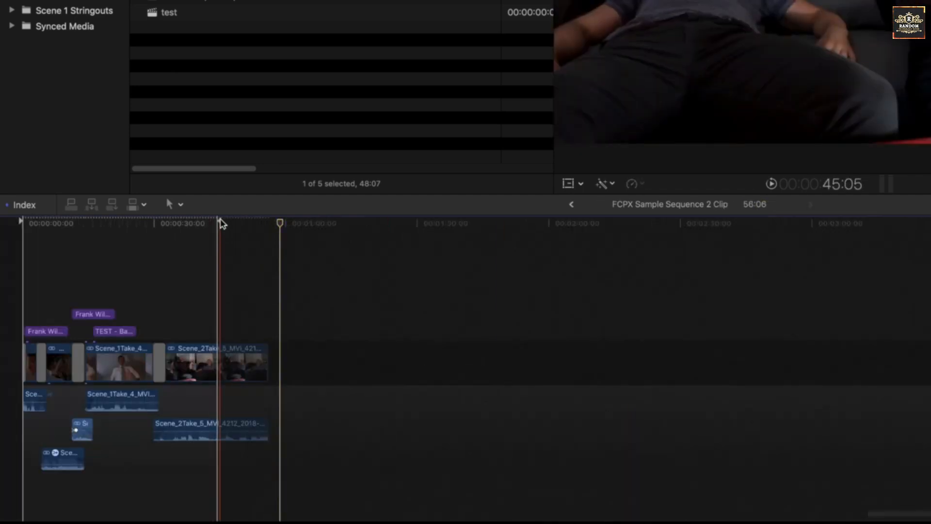
left_click(240, 372)
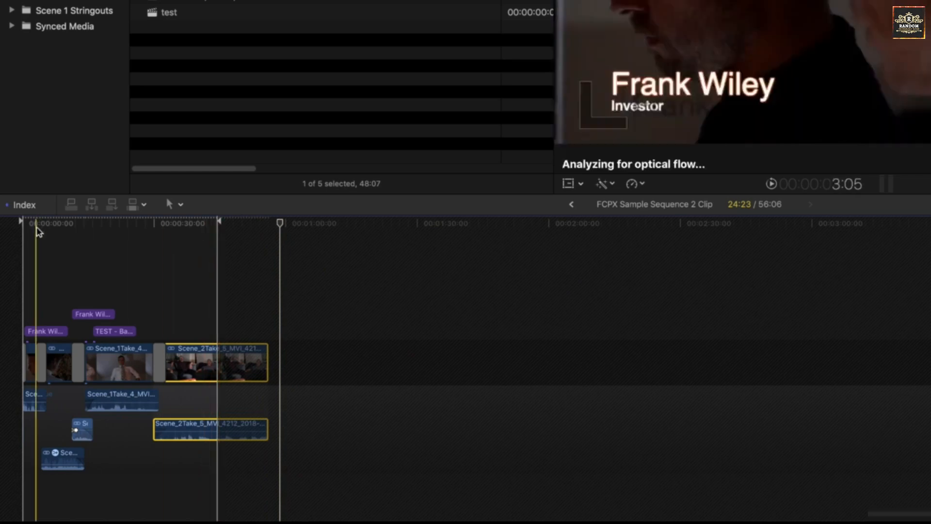
left_click(572, 206)
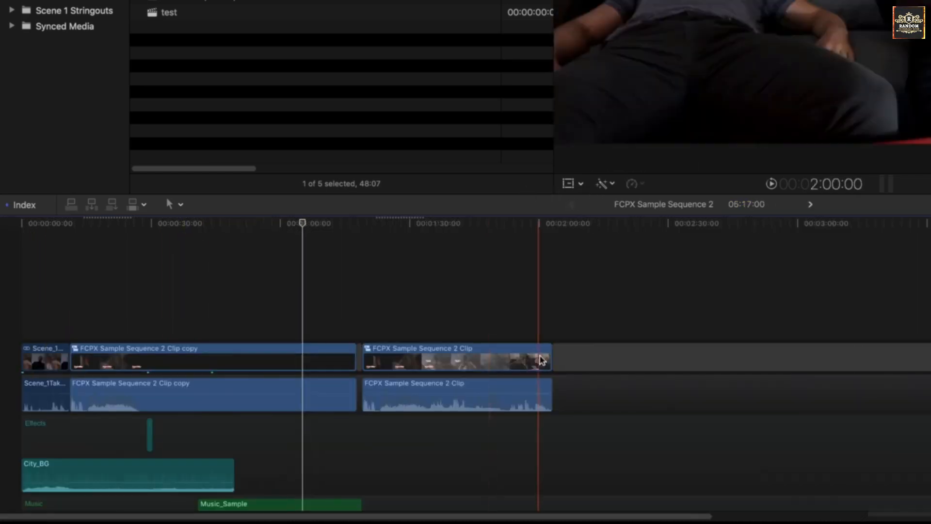
- Extend the video end of the second compound clip by 12 seconds, to a length of 56:06
left_click_drag(551, 356, 693, 359)
left_click(545, 359)
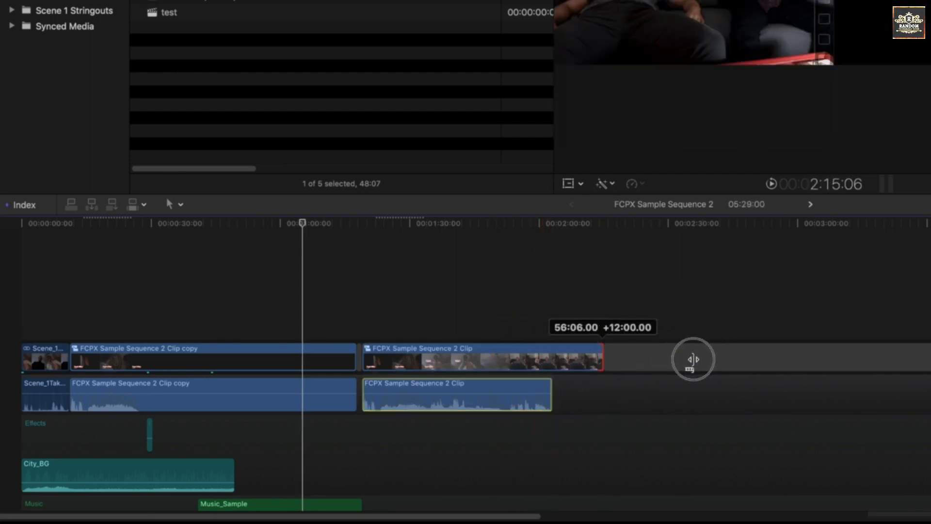
left_click_drag(755, 370, 666, 355)
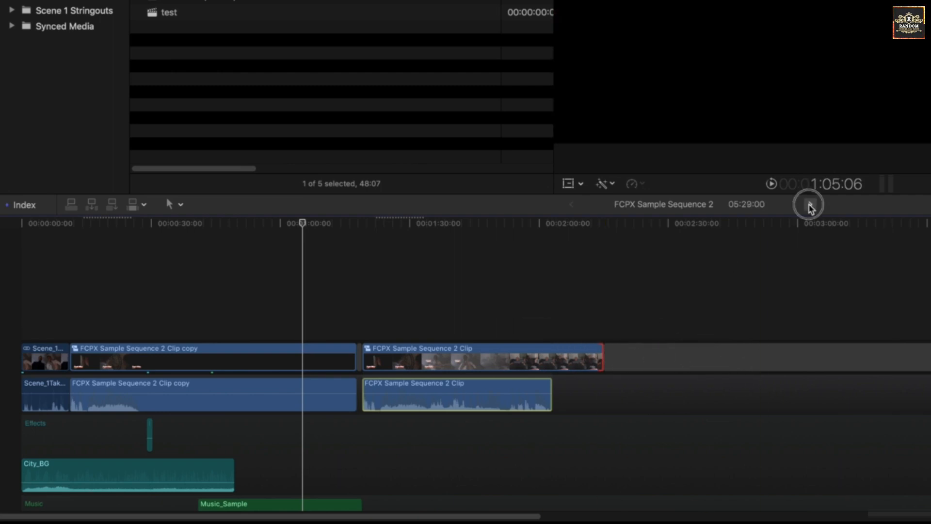
- Lengthen the Scene_2Take_5_MVI_4212 video inside FCPX Sample Sequence 2 Clip to a total of 01:18:12, and return to the parent project
left_click(809, 205)
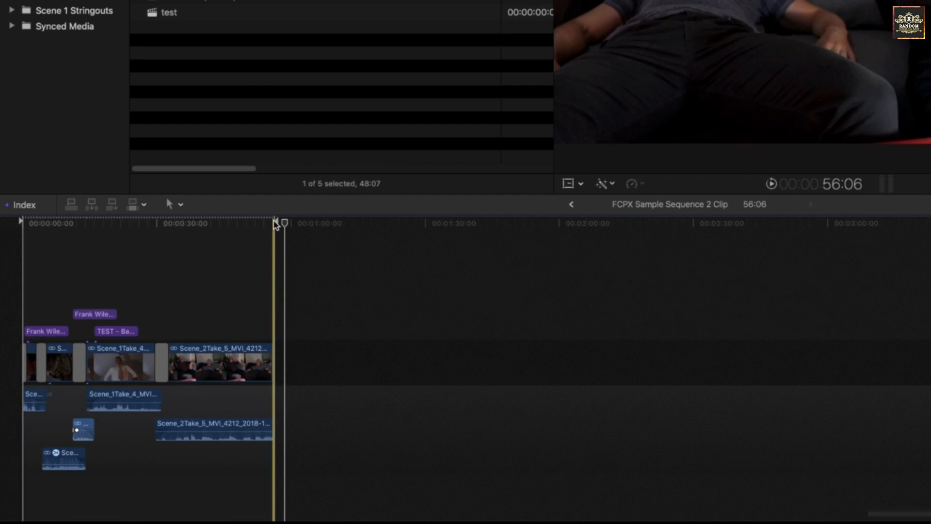
left_click(238, 371)
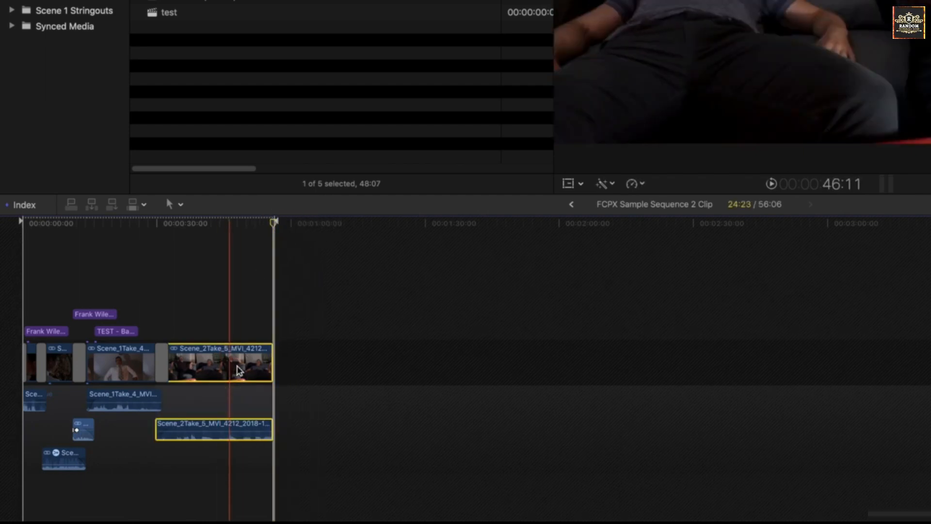
left_click_drag(269, 359, 370, 359)
left_click(571, 204)
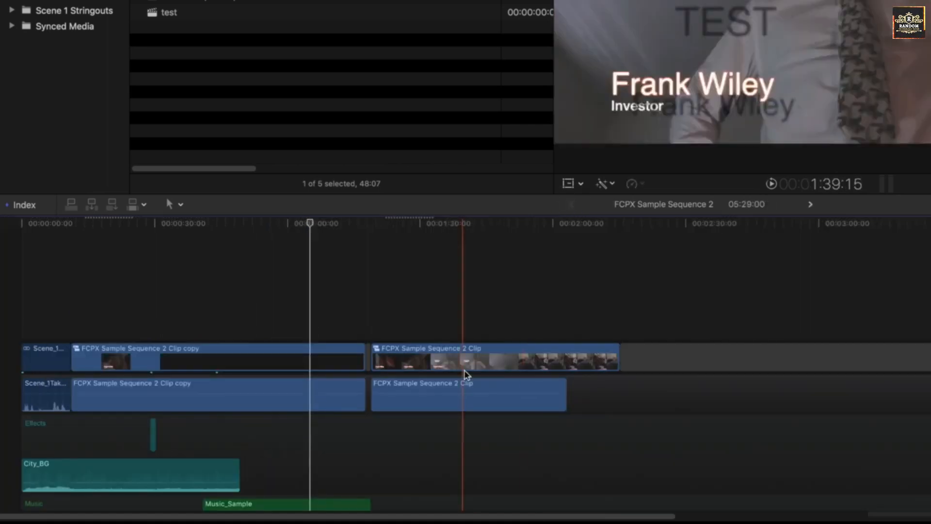
- Extend the video end of the second compound clip to its contents' full length and move the playhead to about 2:30:15
left_click(549, 354)
left_click_drag(615, 358, 794, 356)
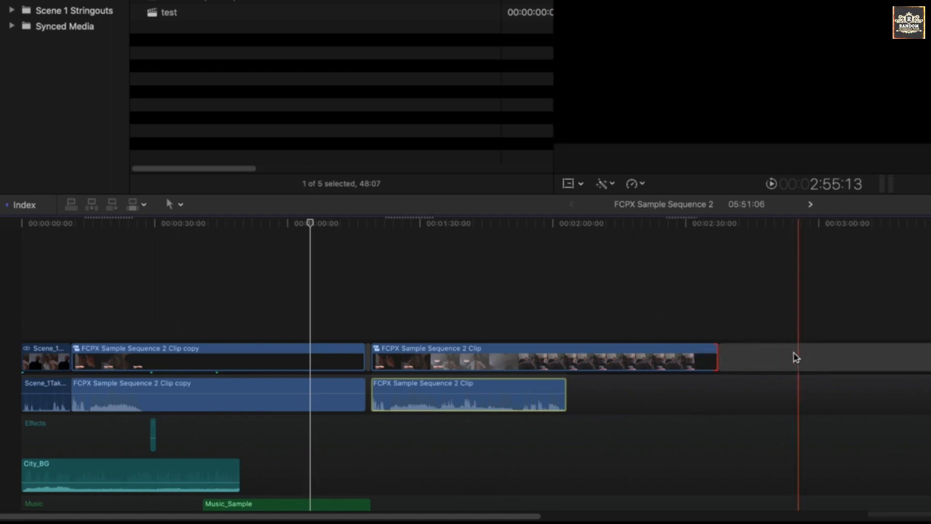
mouse_move(681, 224)
left_mouse_down()
mouse_move(667, 227)
mouse_move(690, 224)
left_mouse_up()
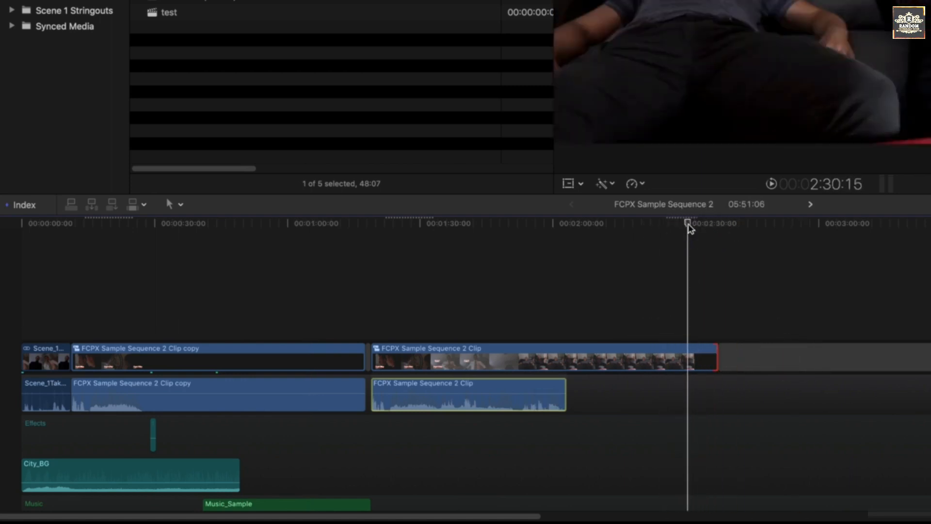
- Reopen the second compound clip, trim the Scene_2Take_5_MVI_4212 video end for a total of 01:13:07, and return to the parent project
double_click(649, 355)
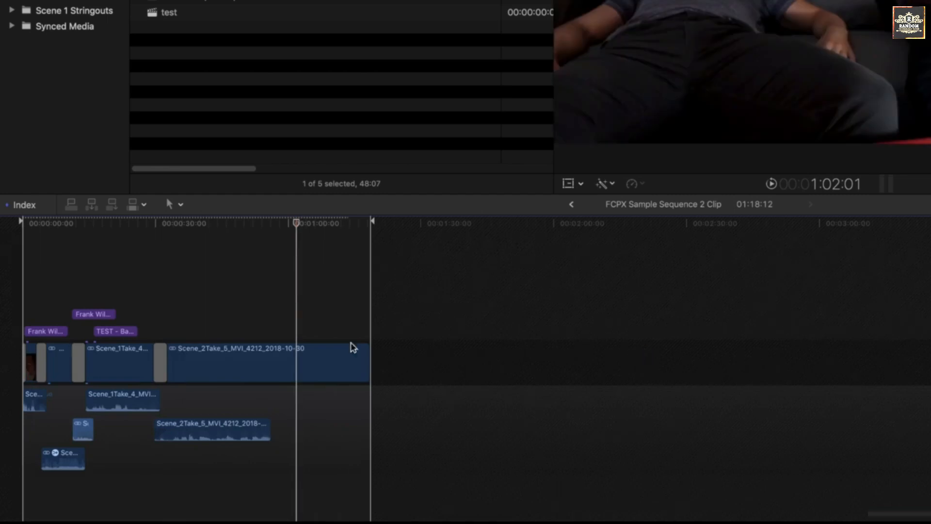
left_click_drag(320, 224, 346, 223)
left_click_drag(367, 354, 346, 354)
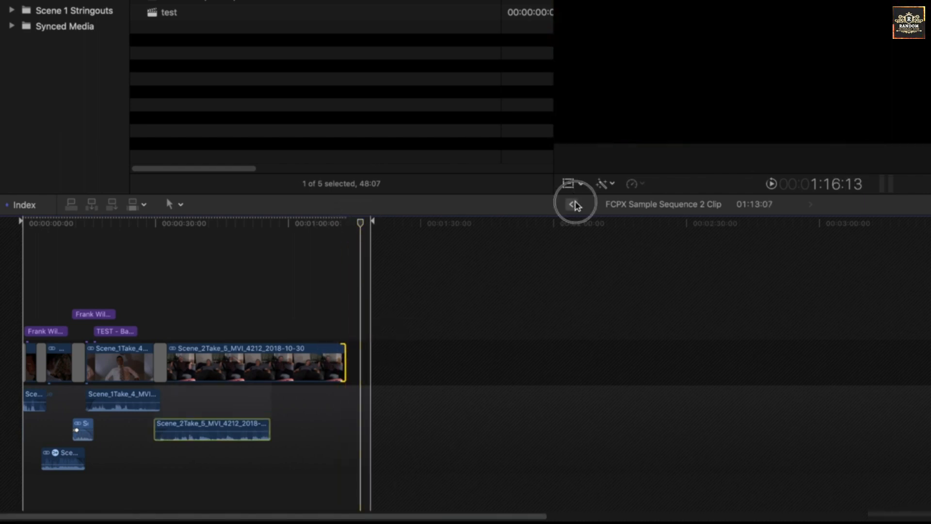
left_click(572, 205)
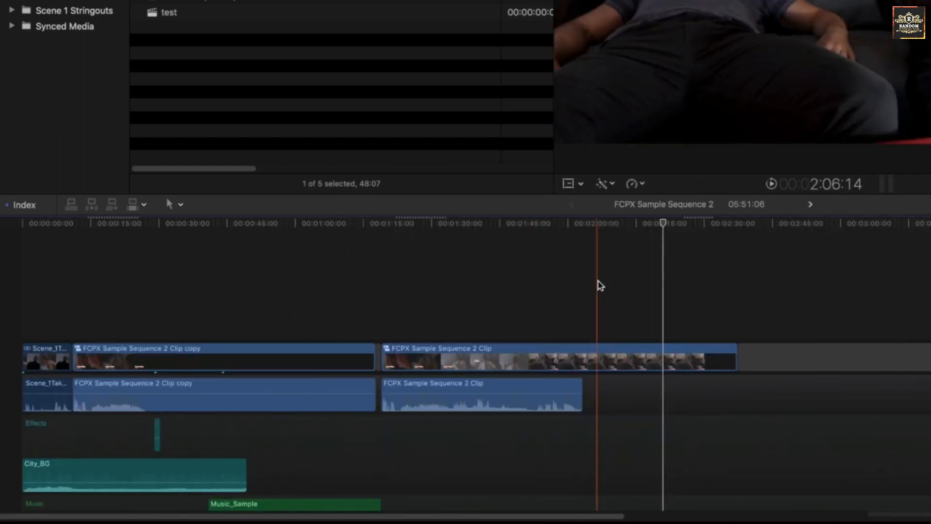